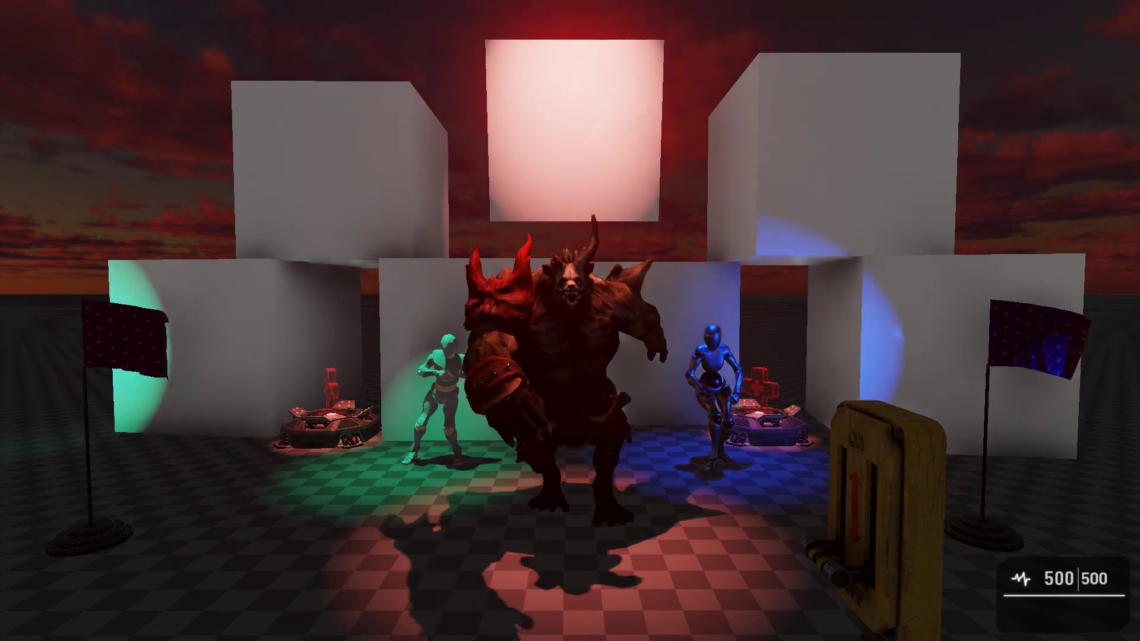
Step: Switch off the coloured lights with the held lever, then exit test play back to the editor
click(570, 320)
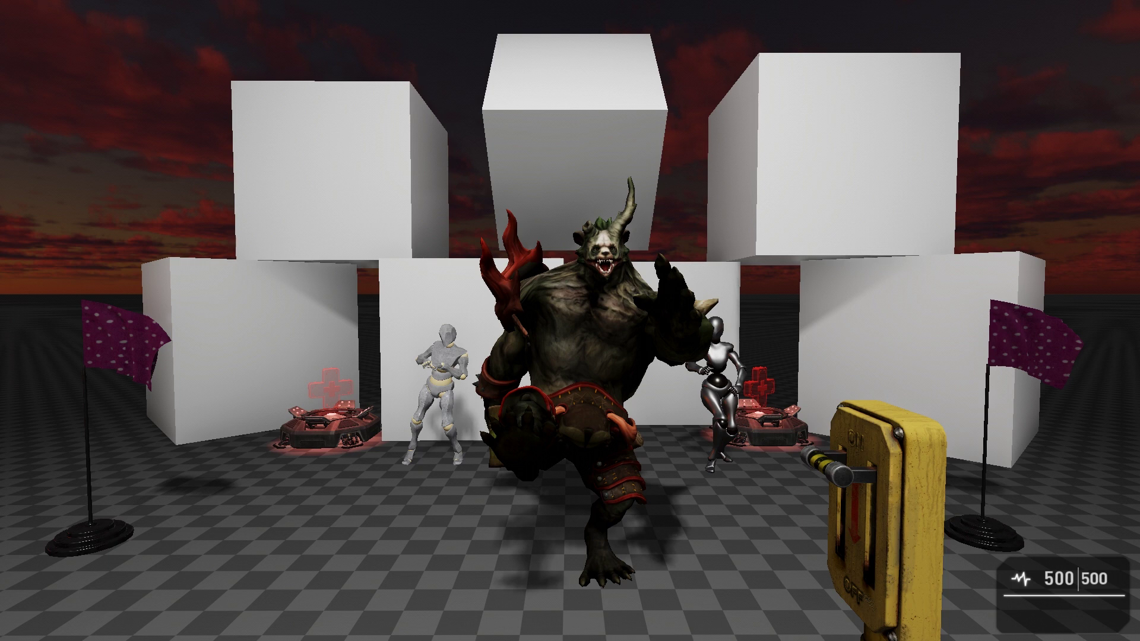
key(Escape)
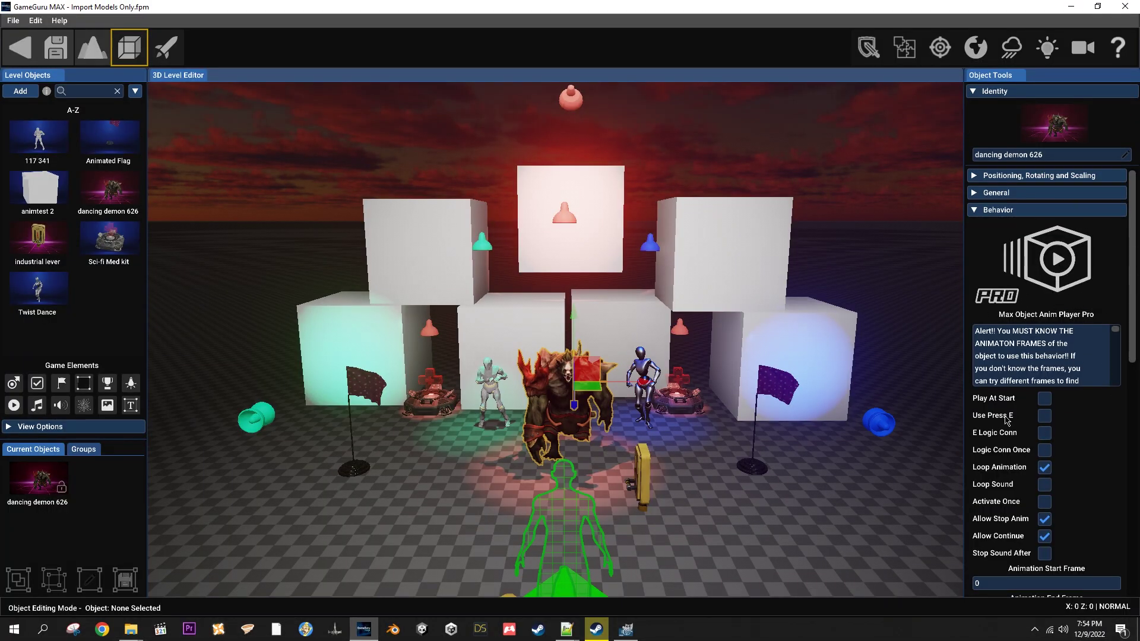
scroll(1069, 485, down, 10)
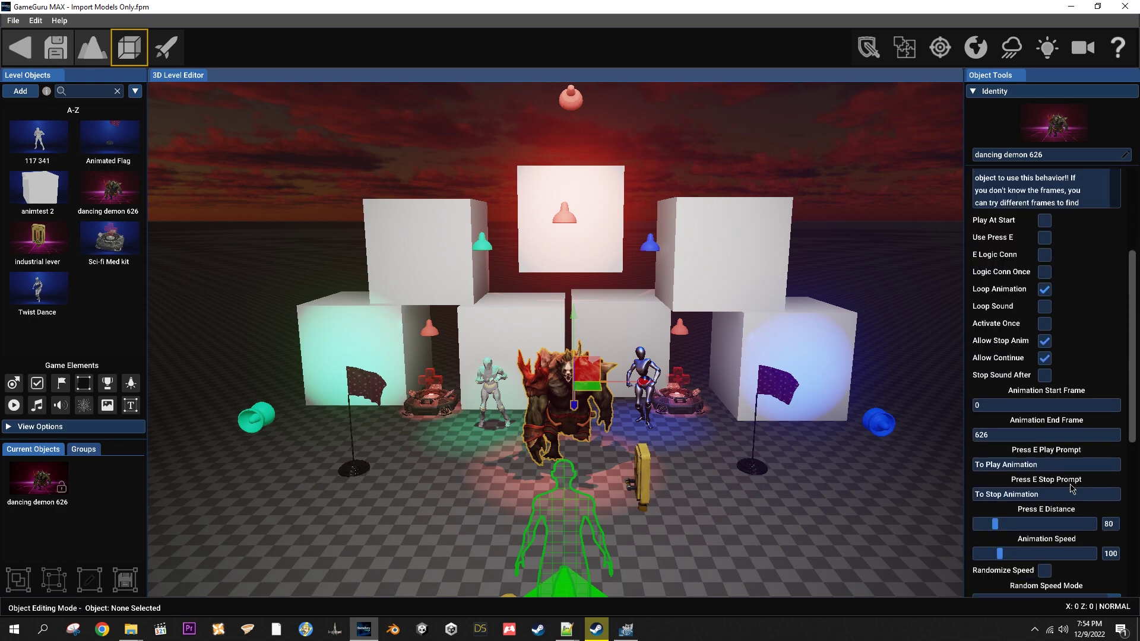
scroll(1069, 486, up, 10)
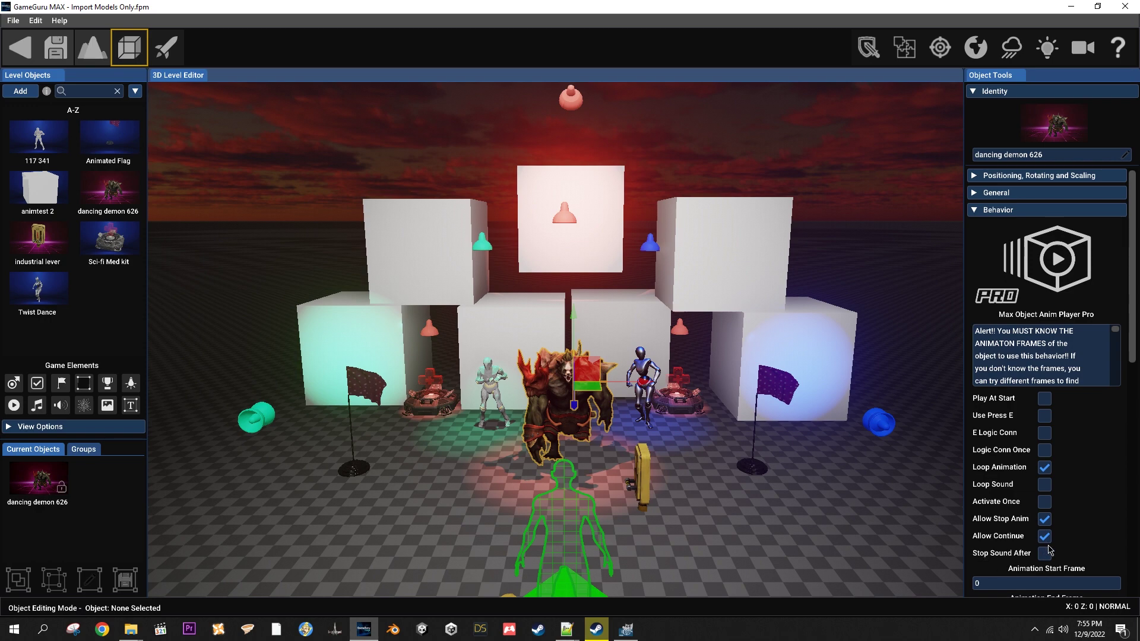
Step: Change the dancing demon's Animation Start Frame value to 400
scroll(1098, 548, down, 3)
scroll(1072, 520, down, 1)
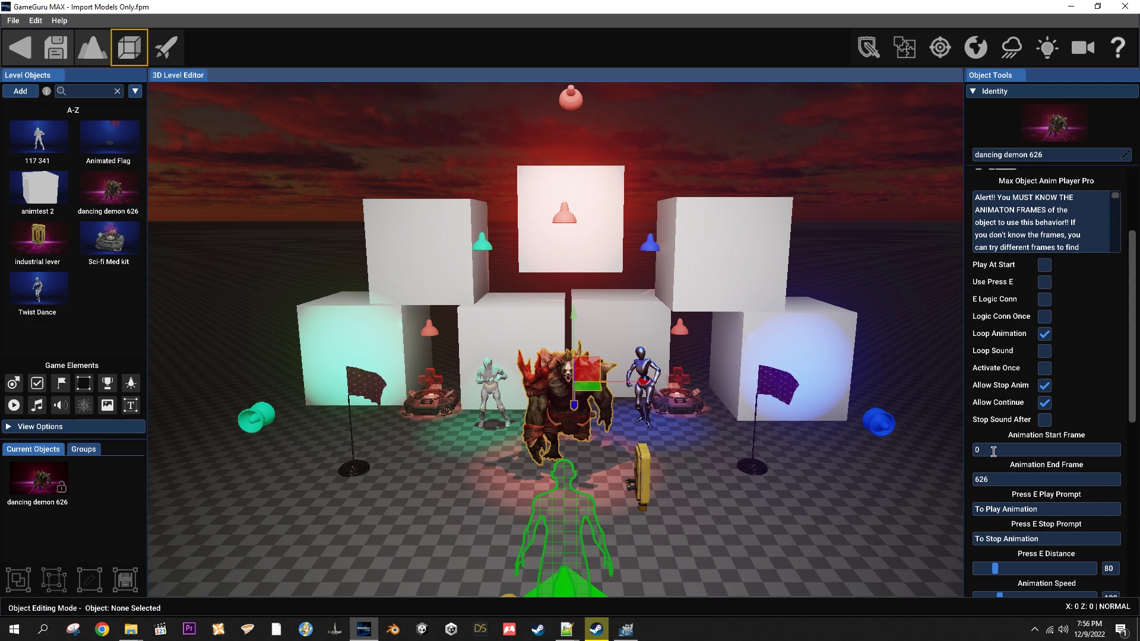
click(998, 451)
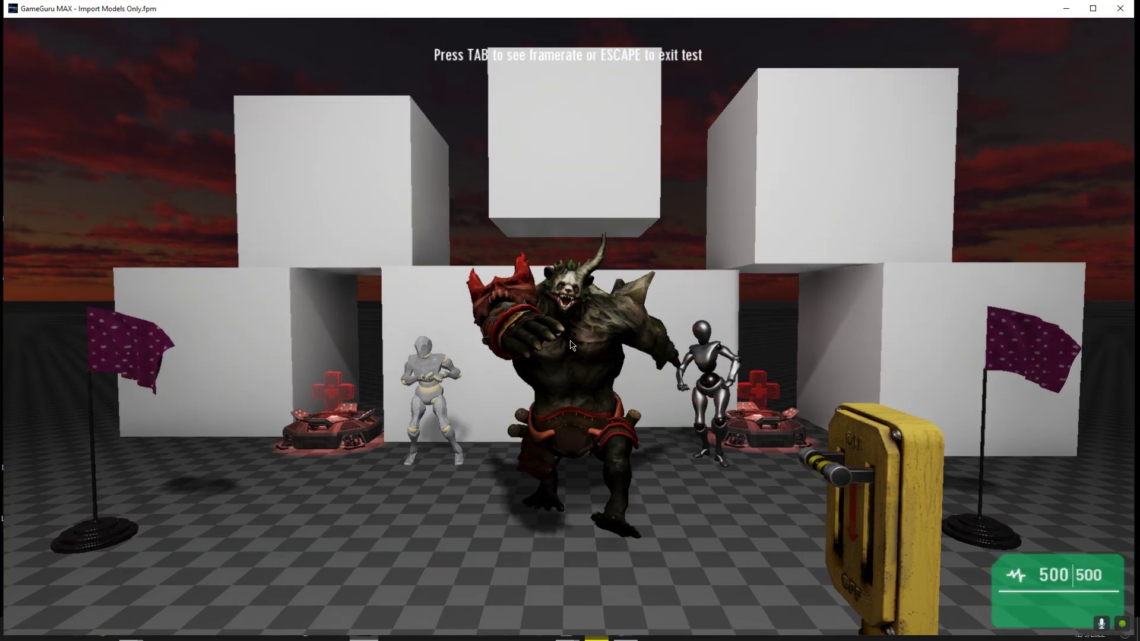
Step: Set the demon's start frame to 300, test-play toggling the lights on and off, then exit
key(Escape)
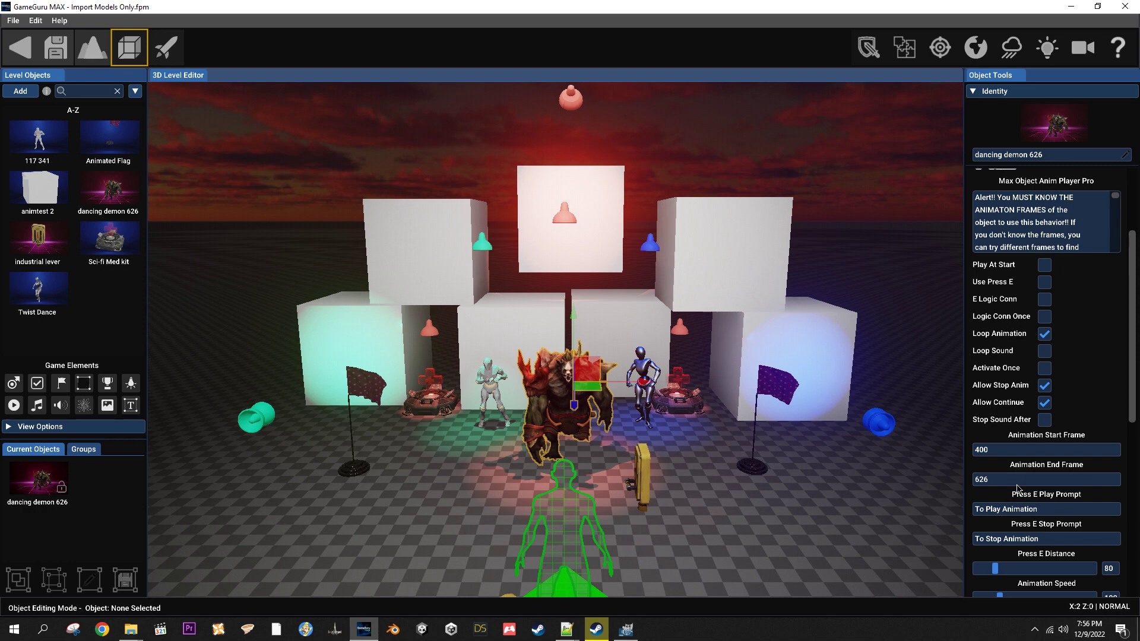
click(997, 448)
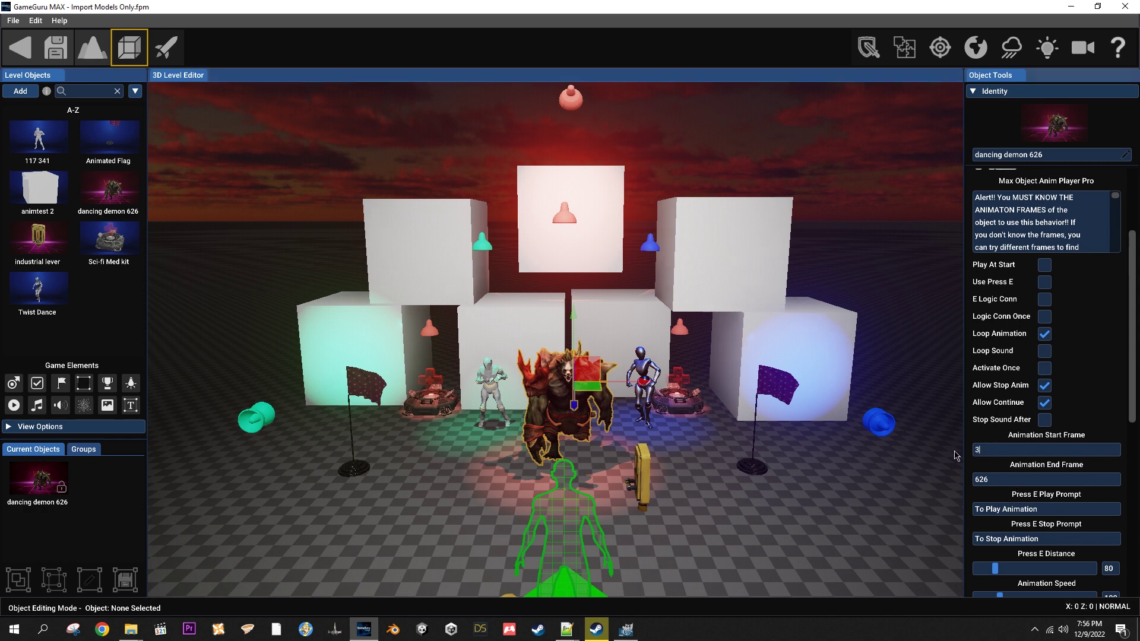
key(alt+Tab)
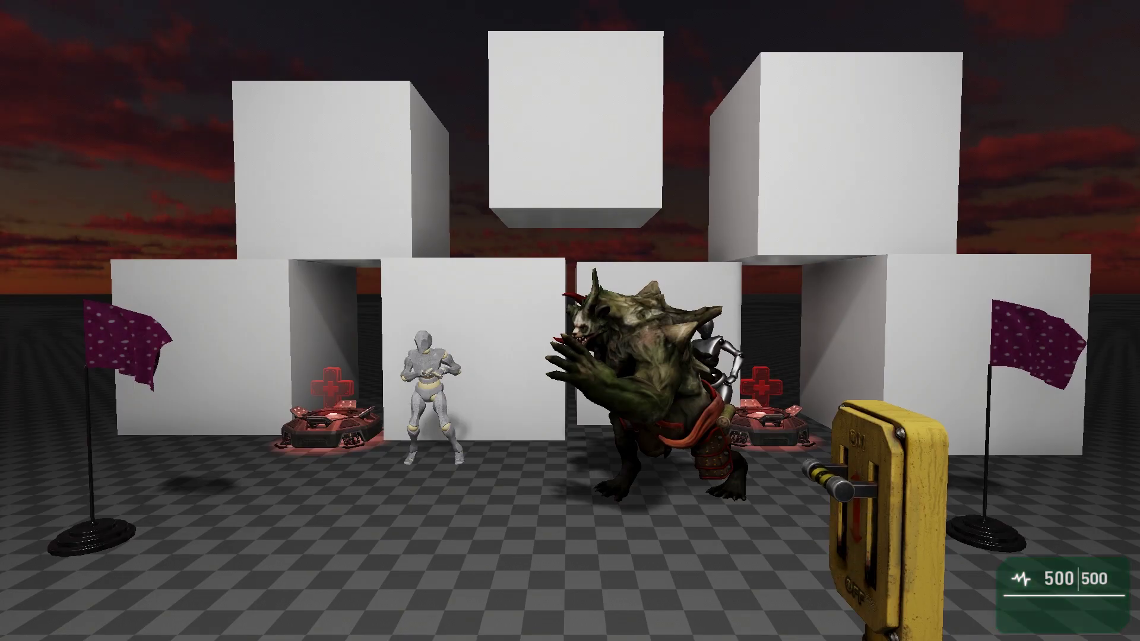
key(e)
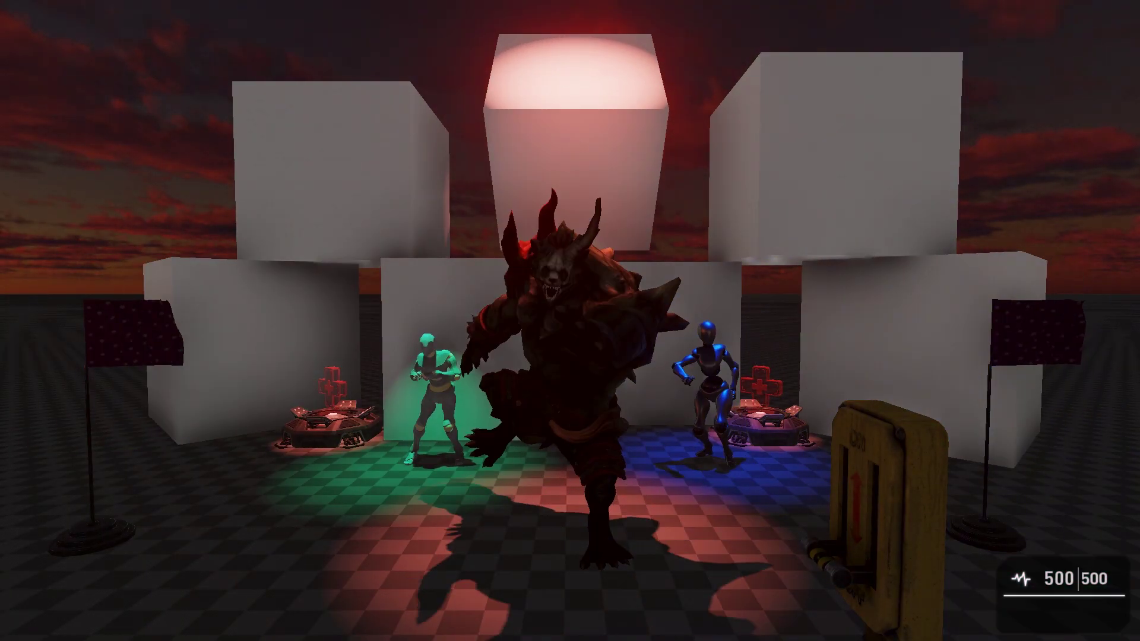
key(e)
key(Escape)
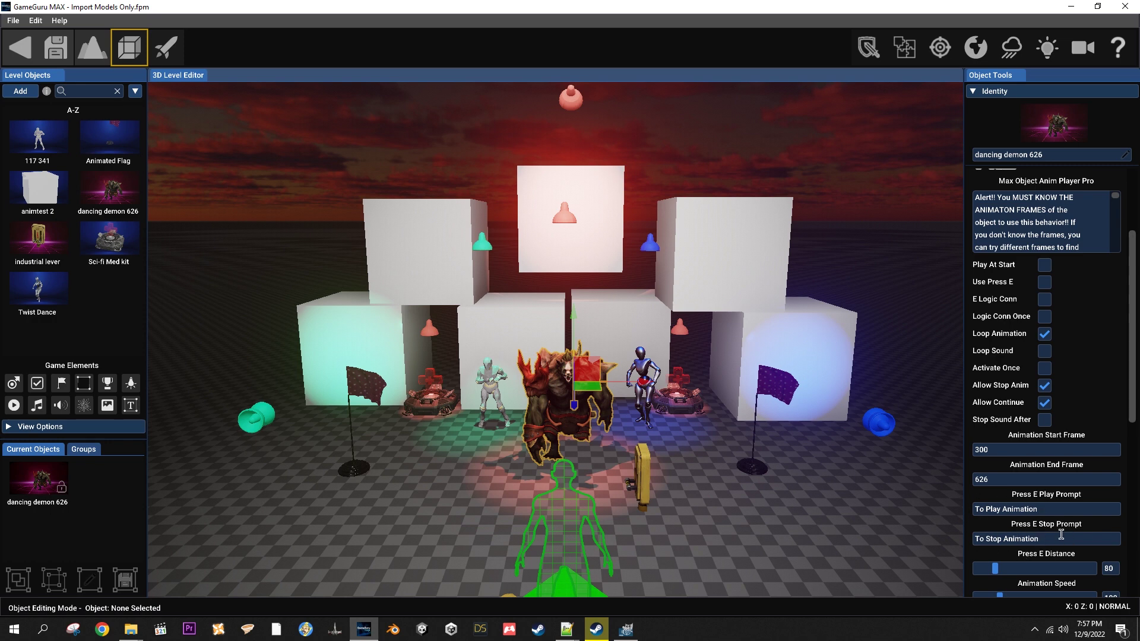
scroll(1009, 542, down, 3)
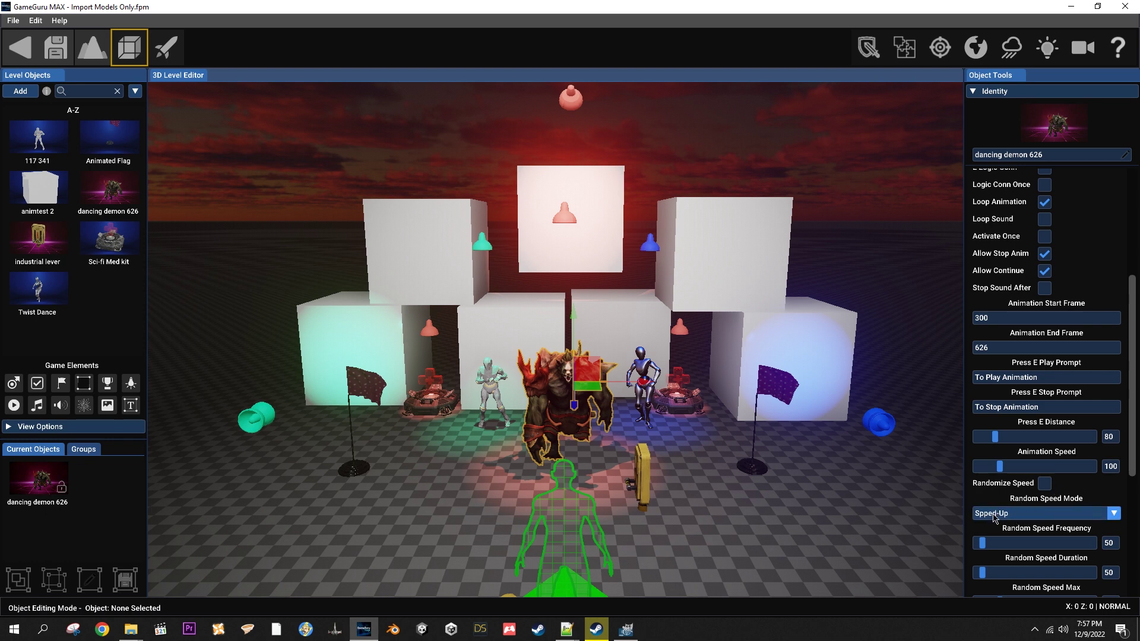
click(1003, 515)
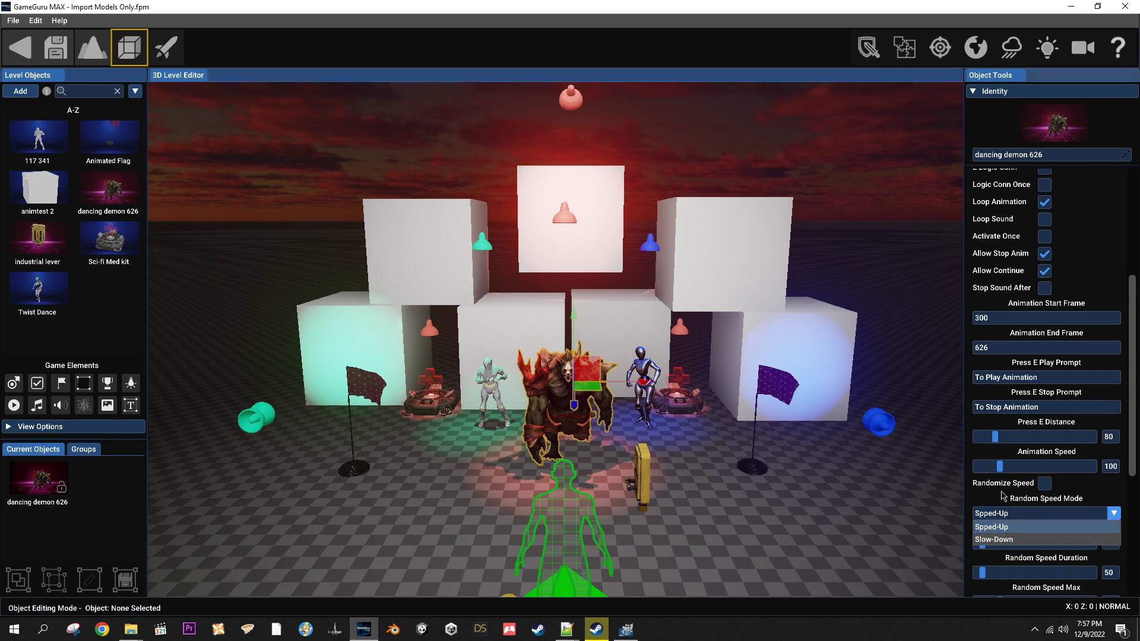
click(1005, 497)
click(1019, 516)
click(1001, 498)
scroll(1003, 523, down, 1)
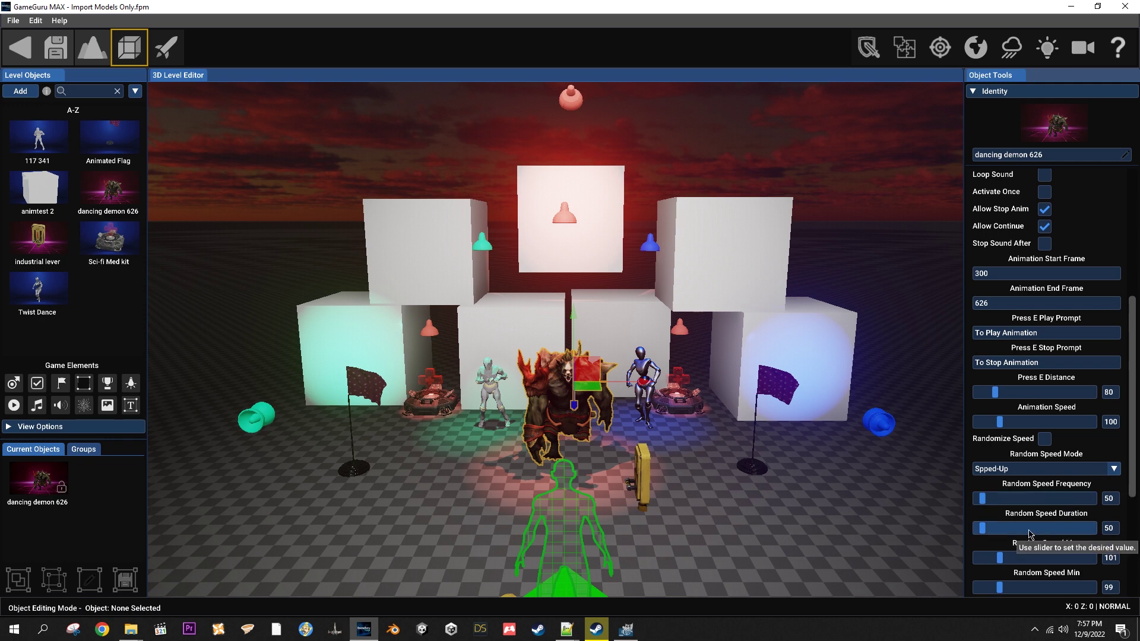
Step: Drag the demon's Random Speed Max up to 500 and begin setting Random Speed Min to 44
scroll(1072, 528, down, 1)
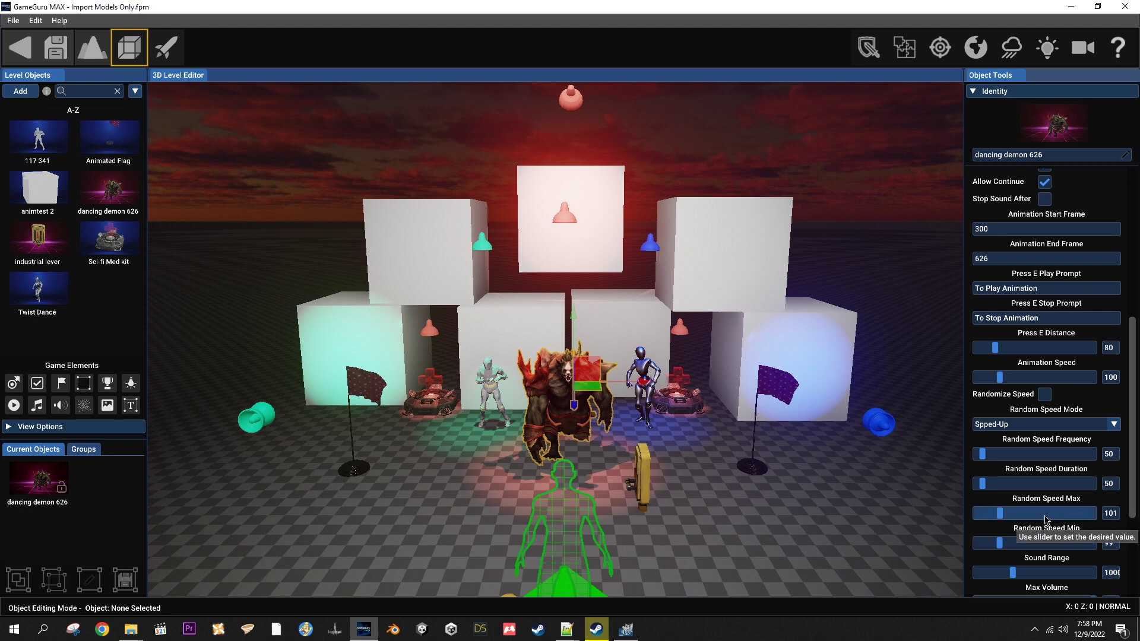
click(1003, 514)
drag(1003, 516, 1132, 536)
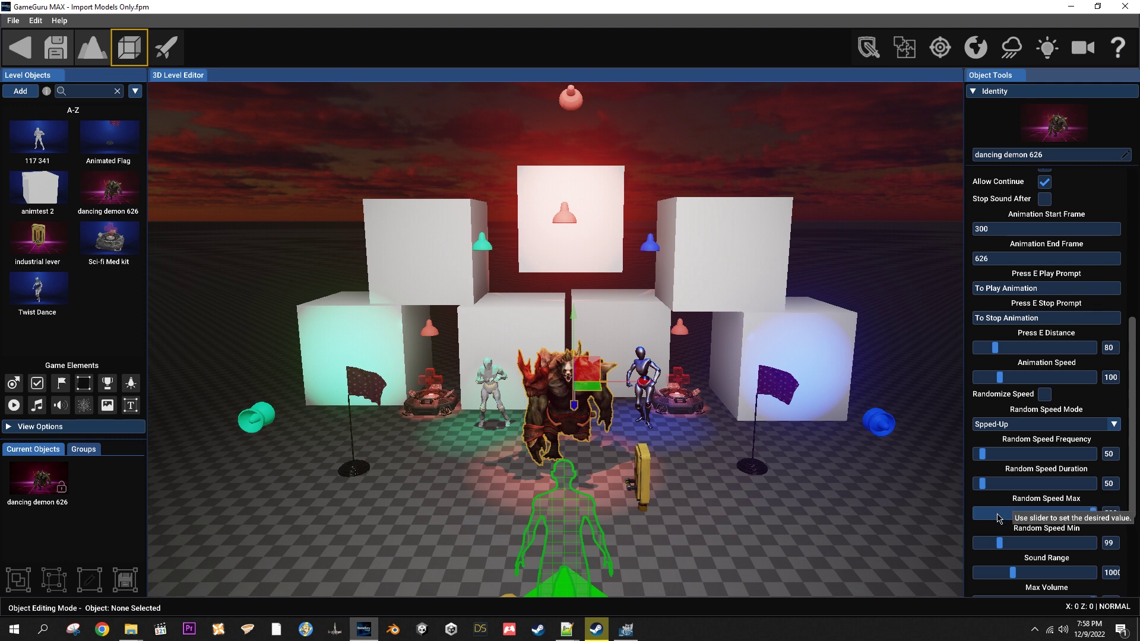
drag(1003, 514, 1095, 515)
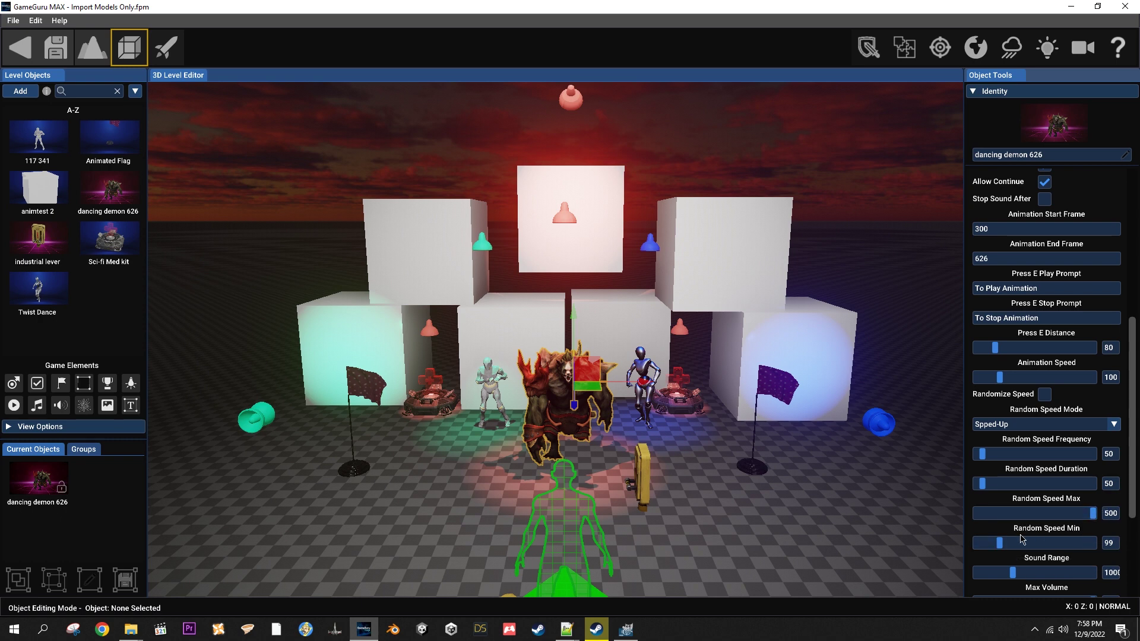
click(1001, 544)
click(174, 56)
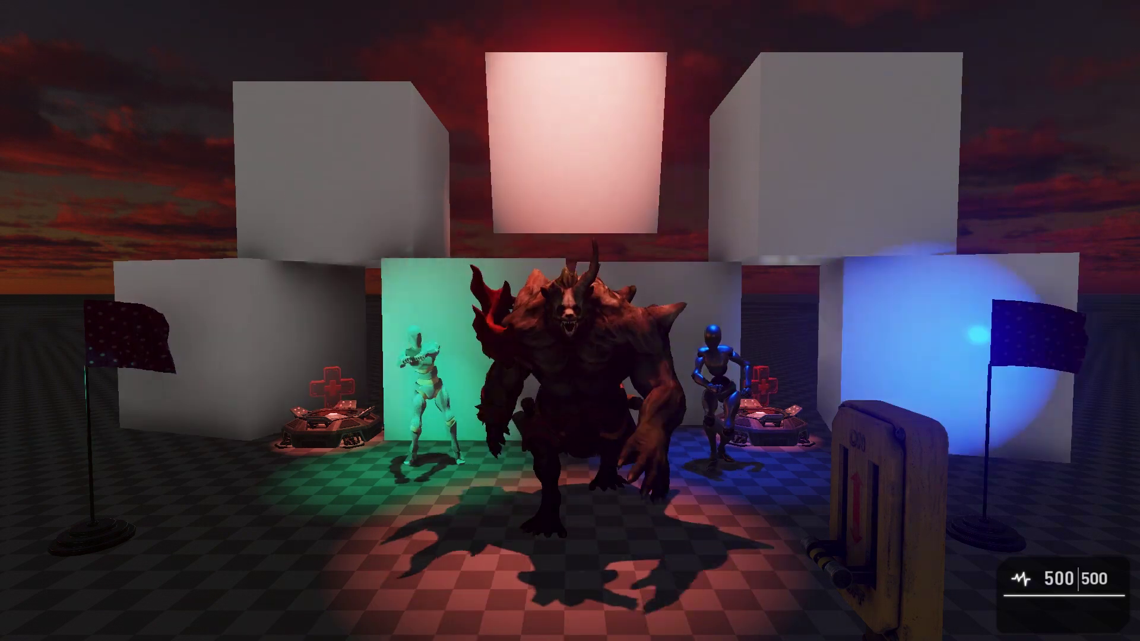
key(Escape)
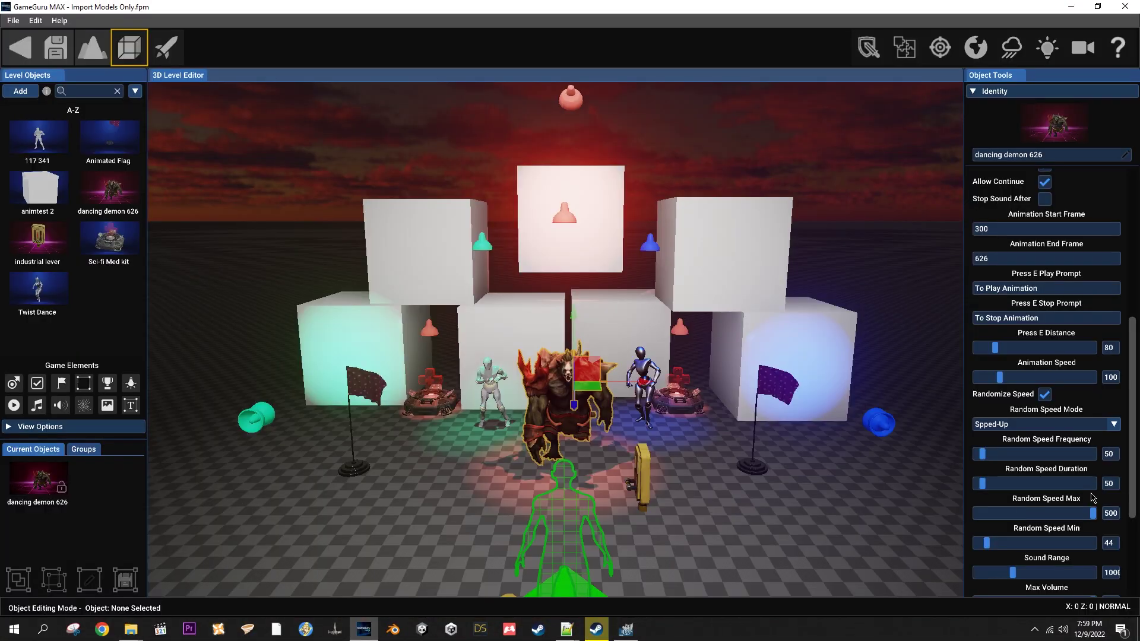
Step: Increase the Random Speed Duration to 225 and drop Random Speed Max from 500 to 246
drag(983, 487, 999, 489)
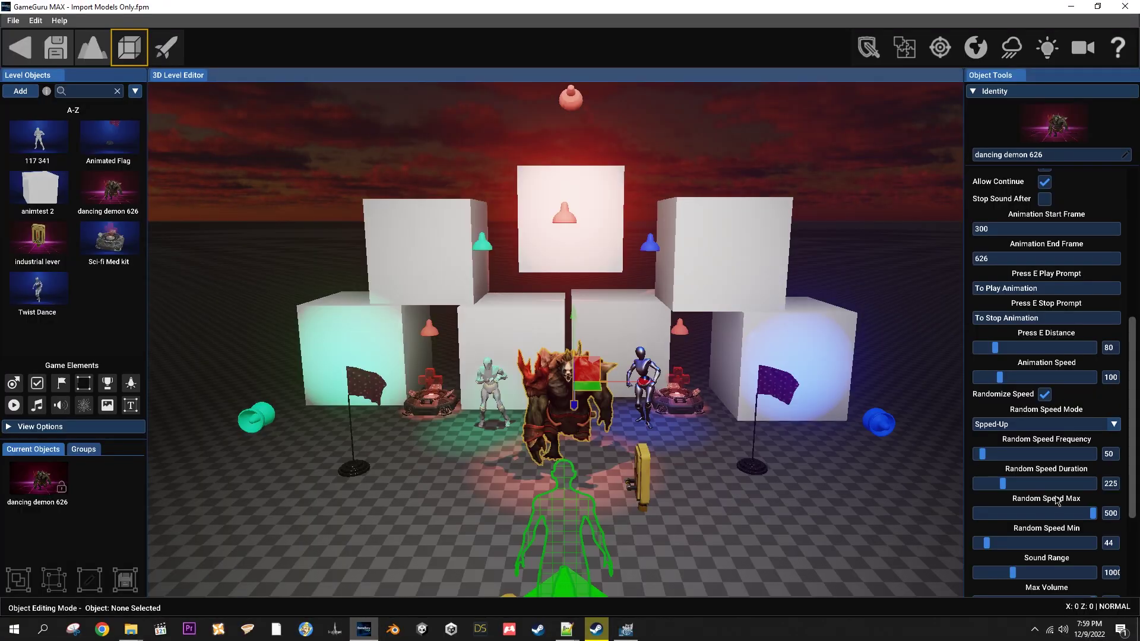
drag(1093, 513, 1034, 514)
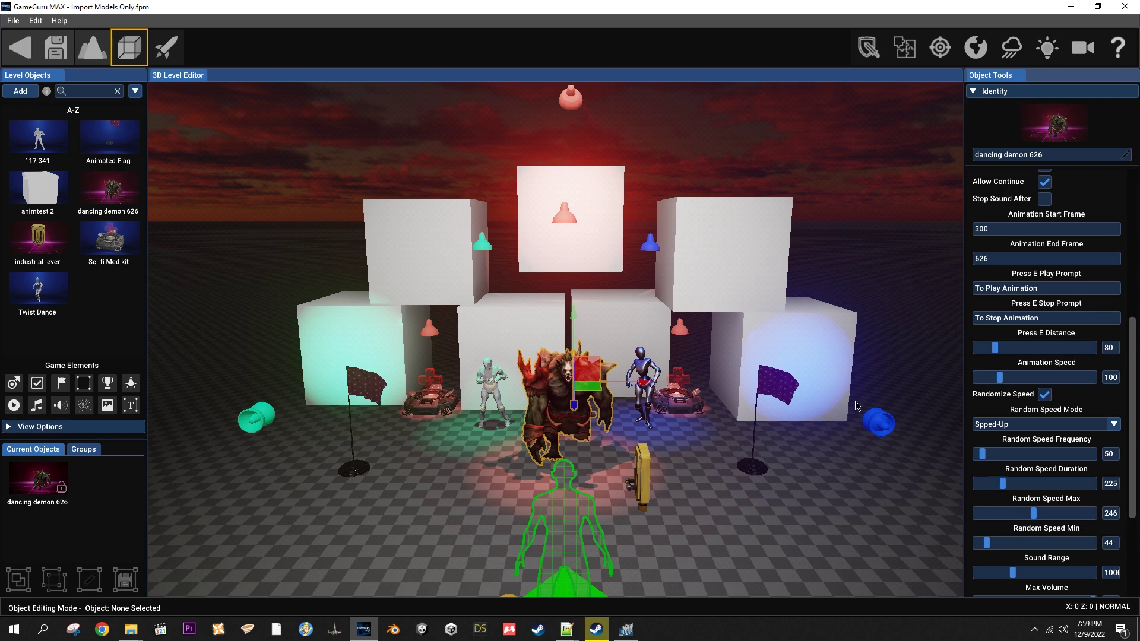
Step: Check the demon's speed options, then show the right-hand Animated Flag's Anim Player Pro settings
click(781, 393)
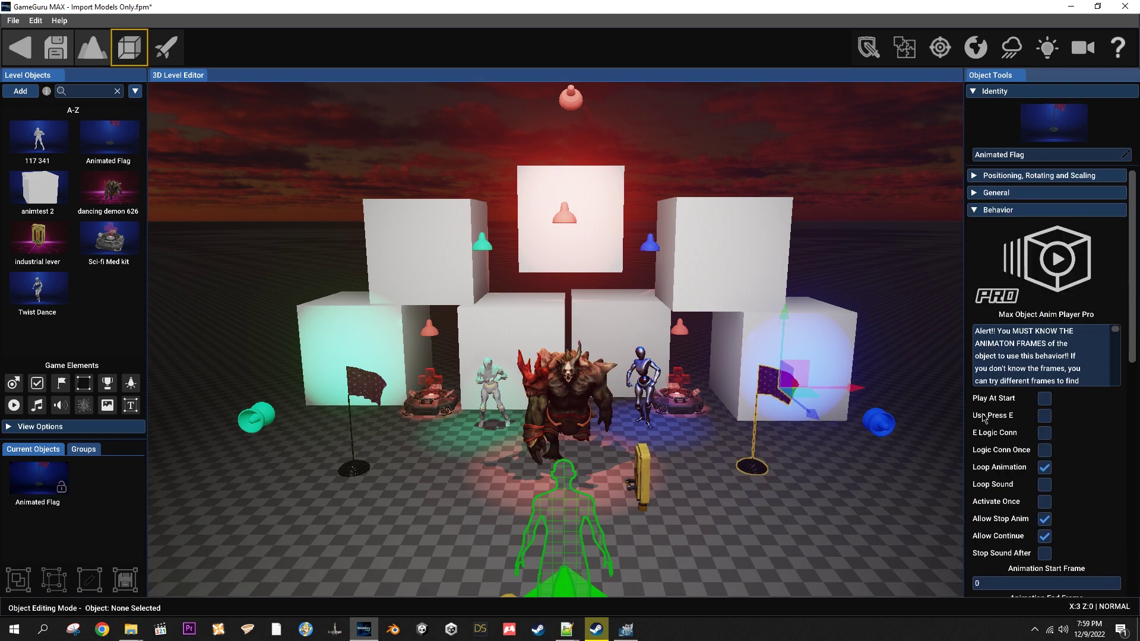
scroll(1060, 502, down, 6)
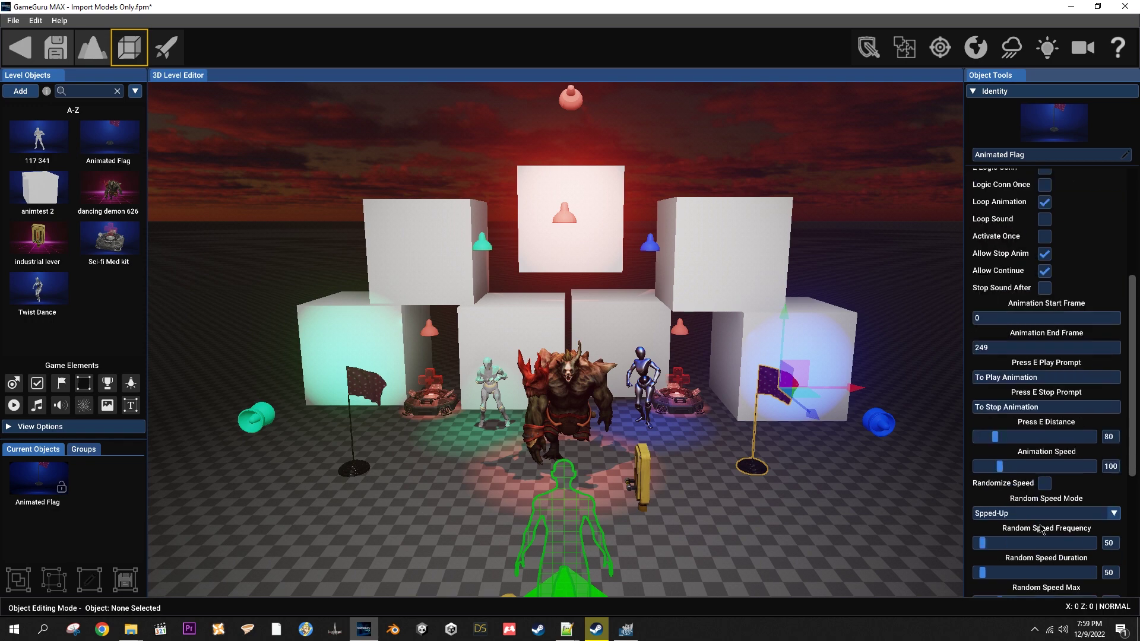
click(575, 392)
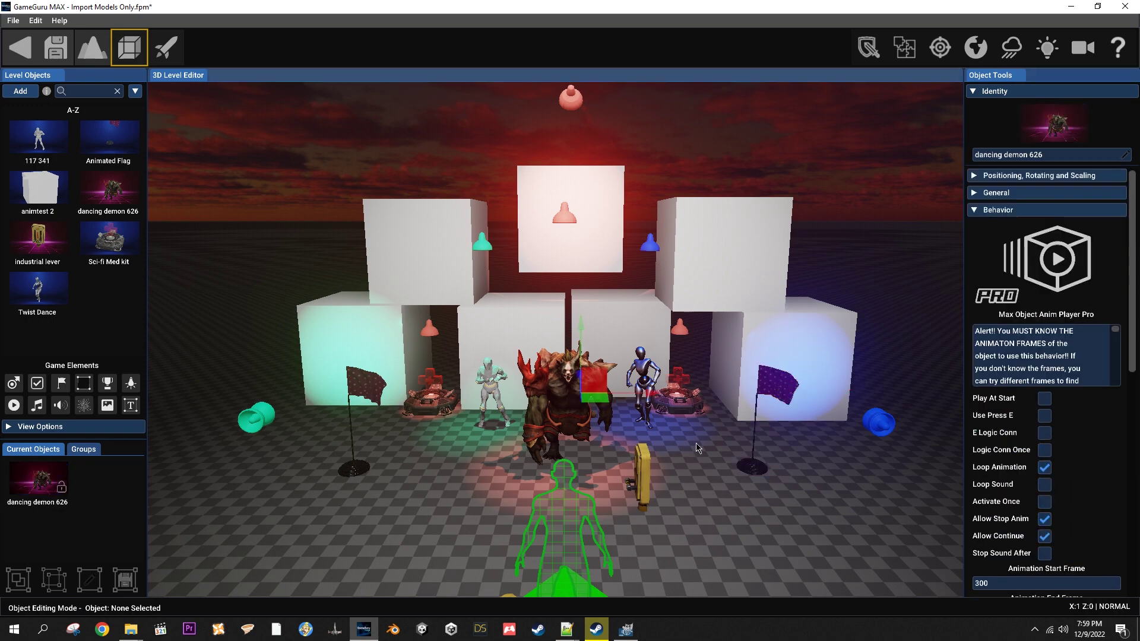
scroll(1087, 523, down, 8)
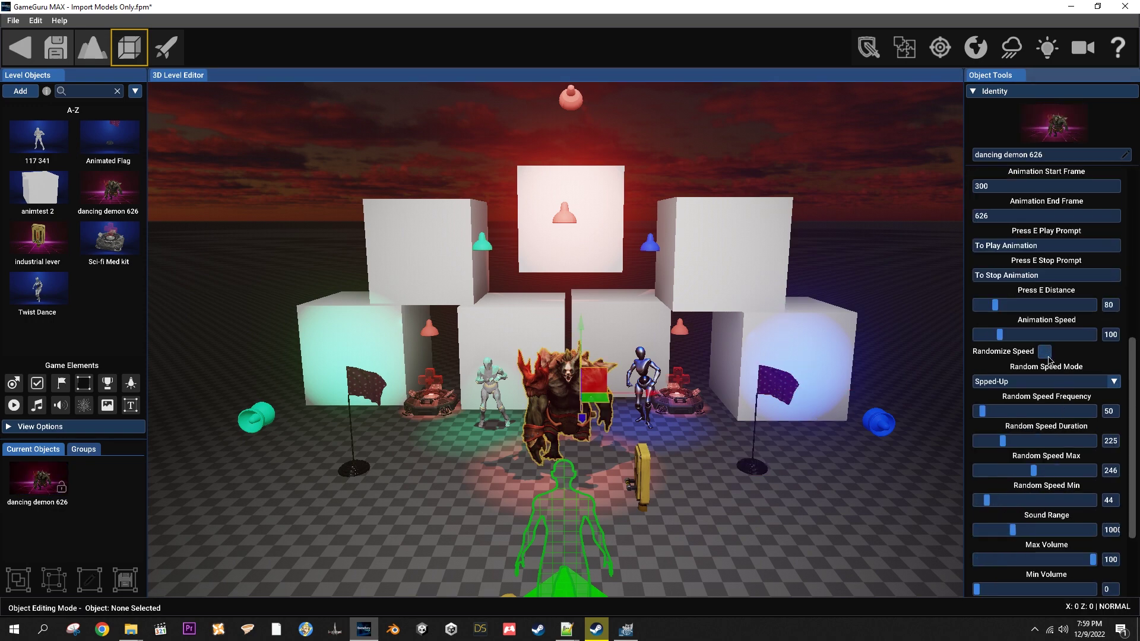
click(771, 387)
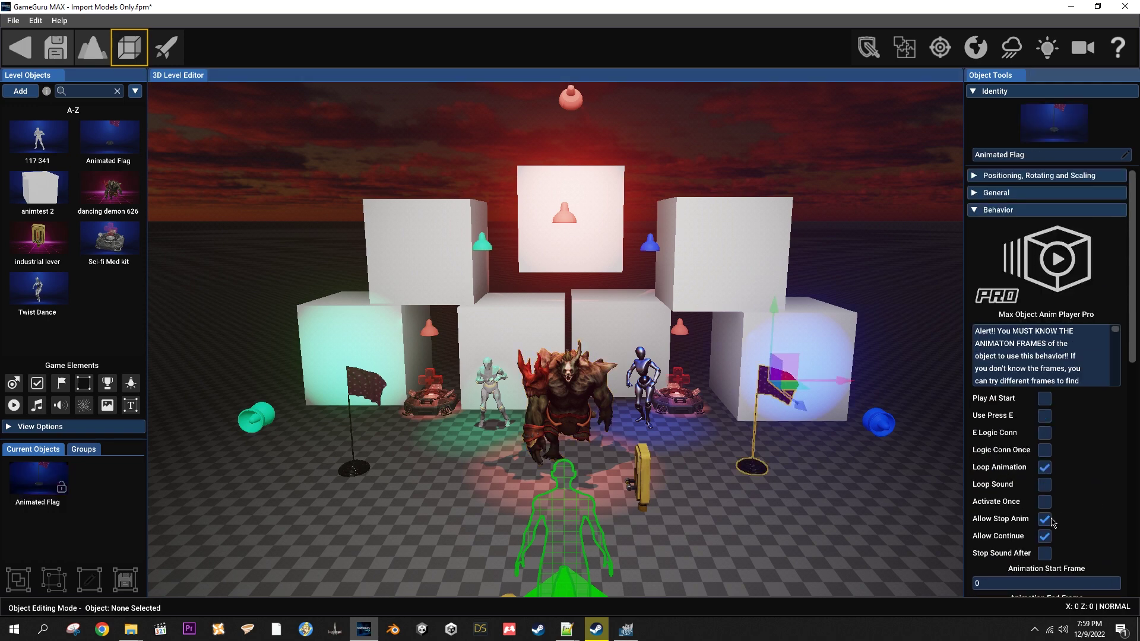
scroll(1063, 511, down, 8)
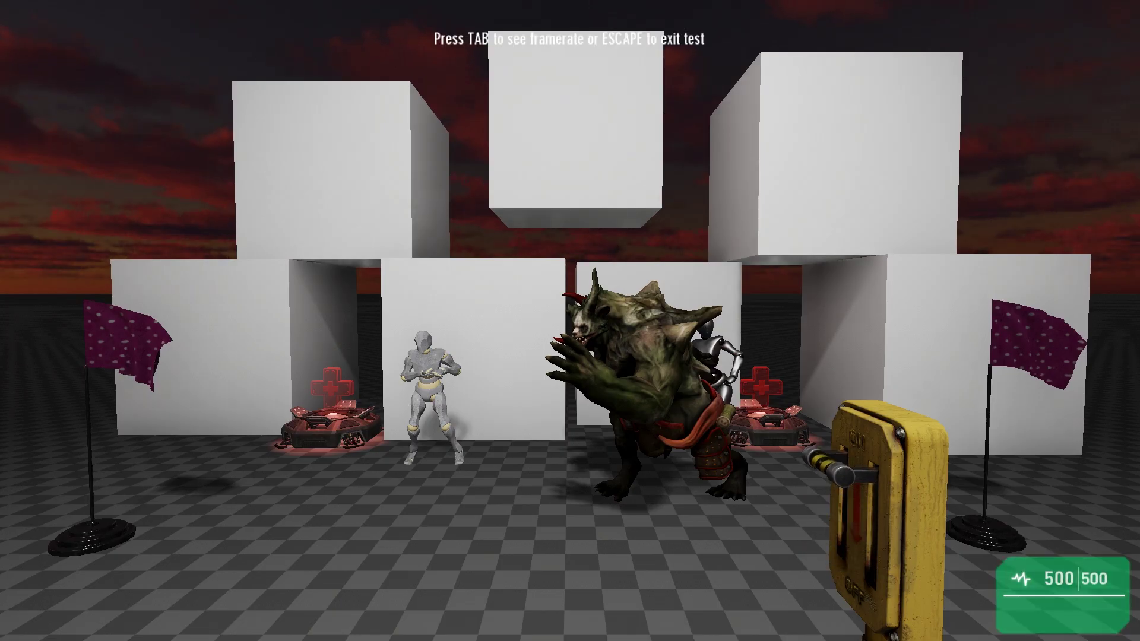
Step: Flip the held switch to light the arena in teal, red and blue
click(570, 321)
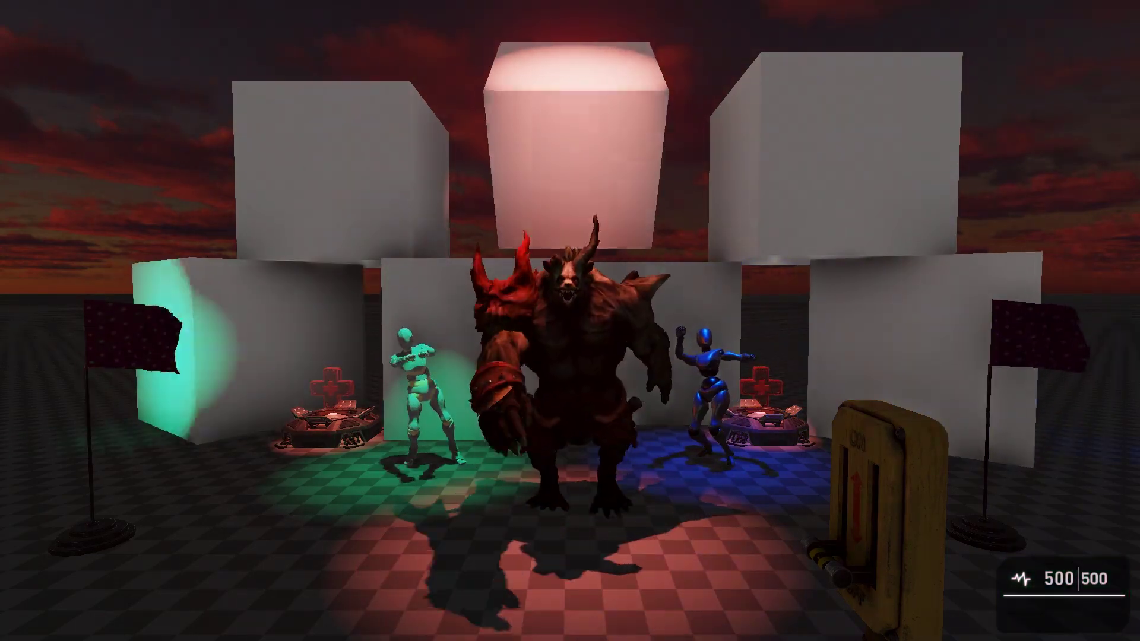
Step: Back in the editor, enable Randomize Speed on the flag and shorten Random Speed Duration to about 149
key(Escape)
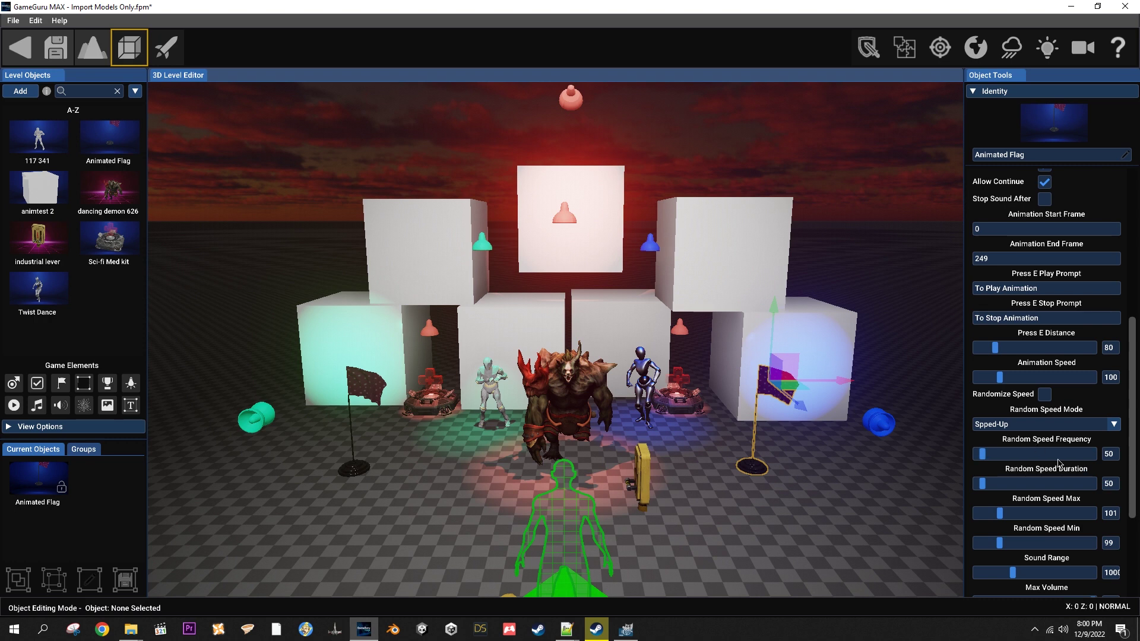
click(1045, 394)
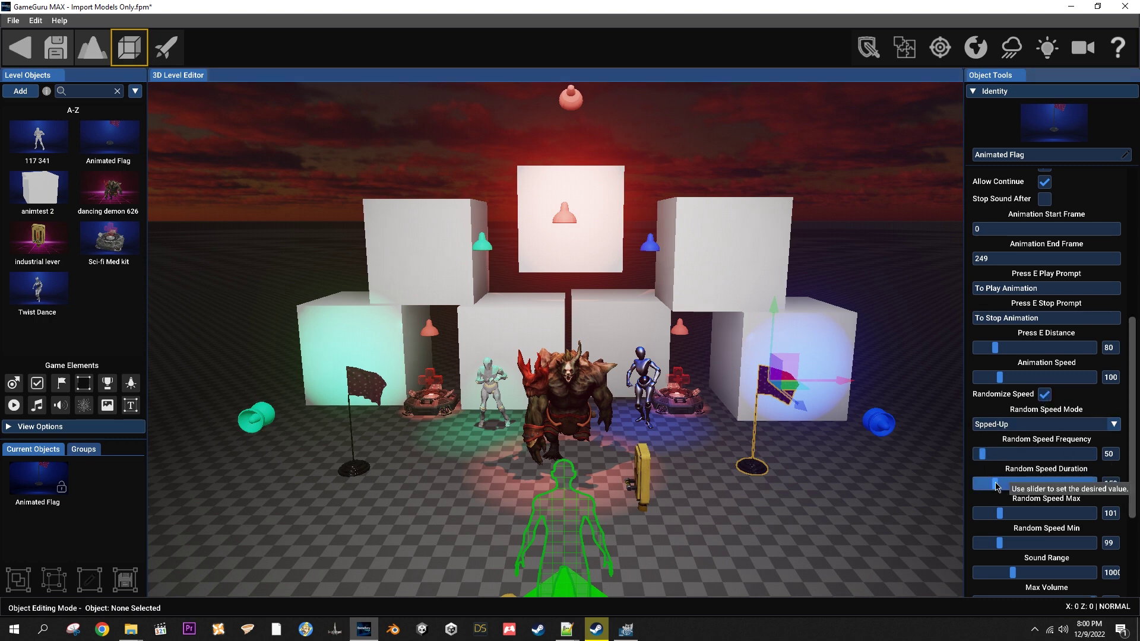
drag(997, 487, 1024, 518)
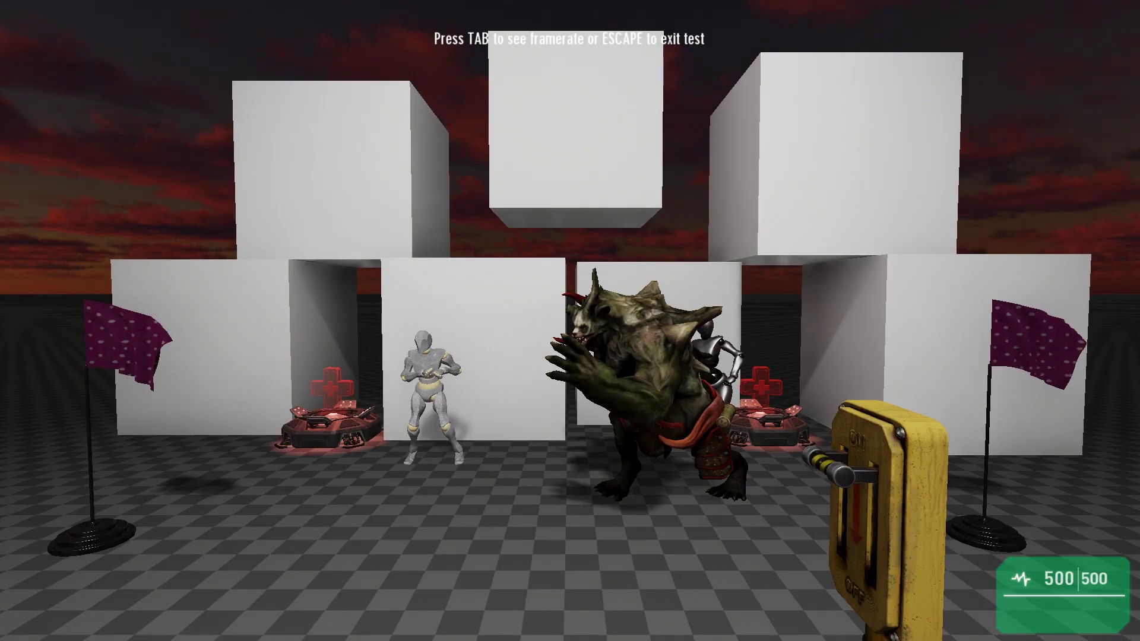
Step: Trigger the flag's randomized animation with the switch, then exit test play to the editor
click(570, 321)
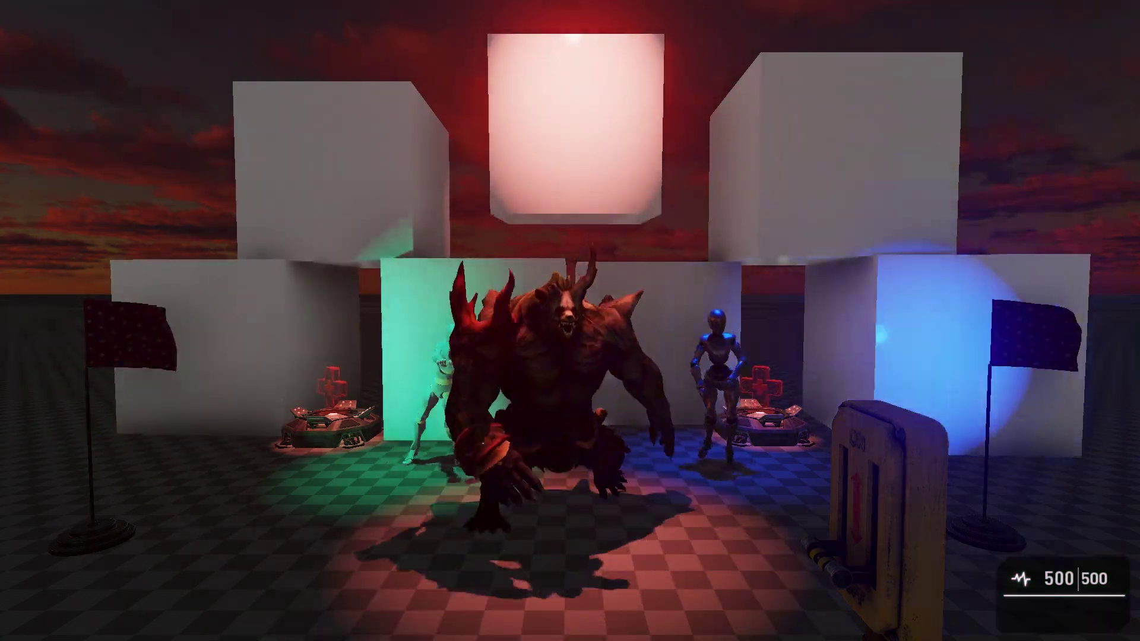
key(Escape)
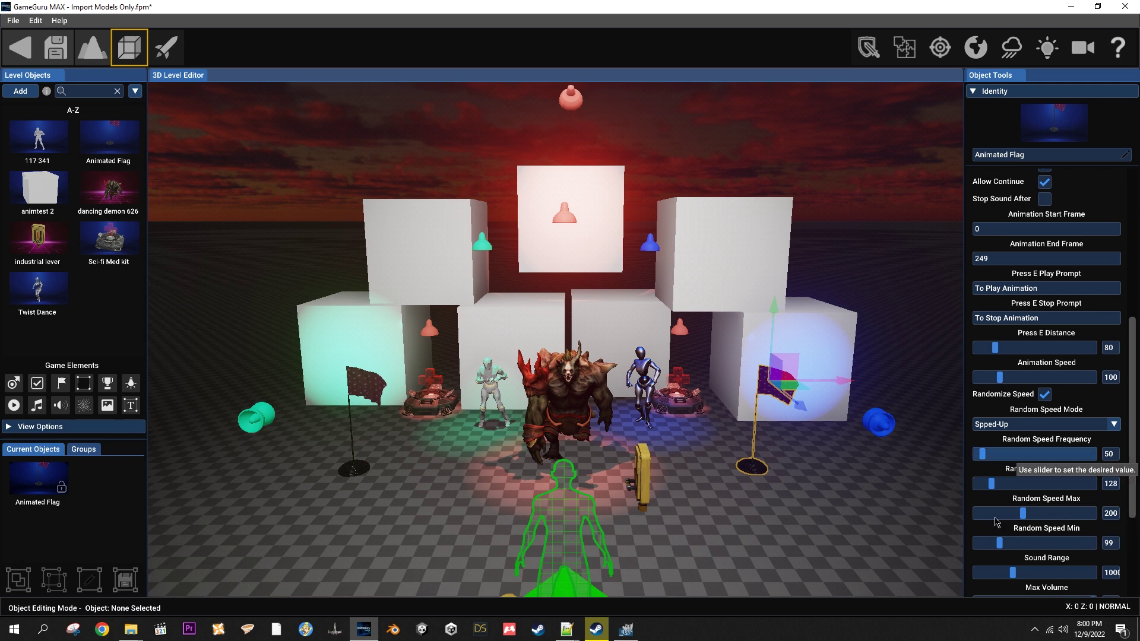
Step: Untick the flag's Randomize Speed and look over its Loop Animation, Allow Stop and Allow Continue settings
click(1045, 393)
scroll(1038, 524, down, 4)
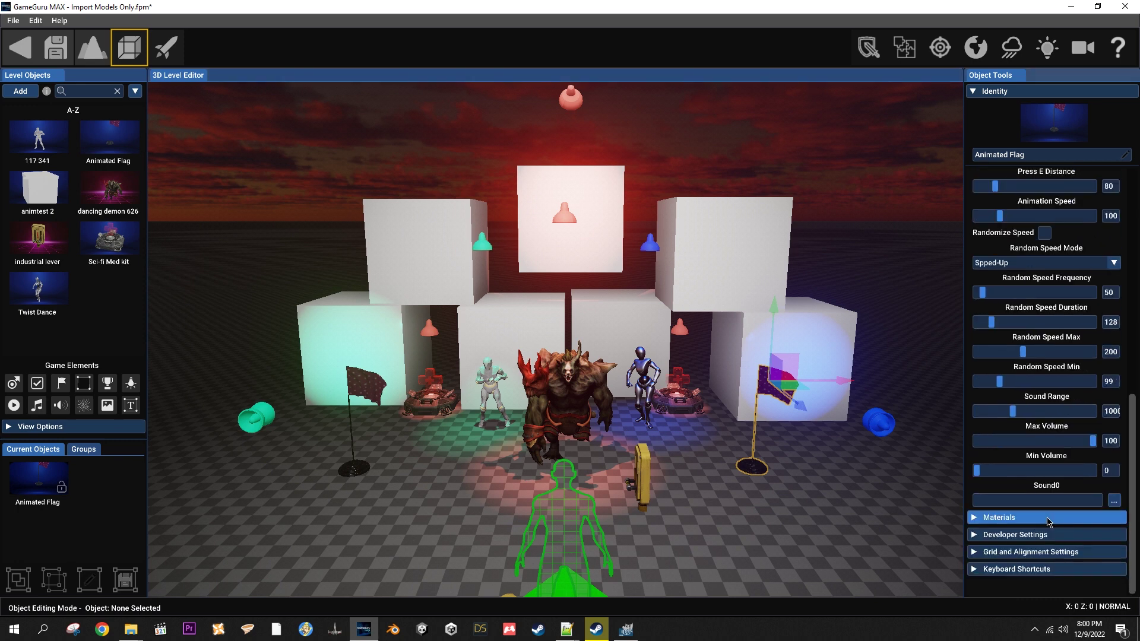
scroll(1049, 517, up, 1)
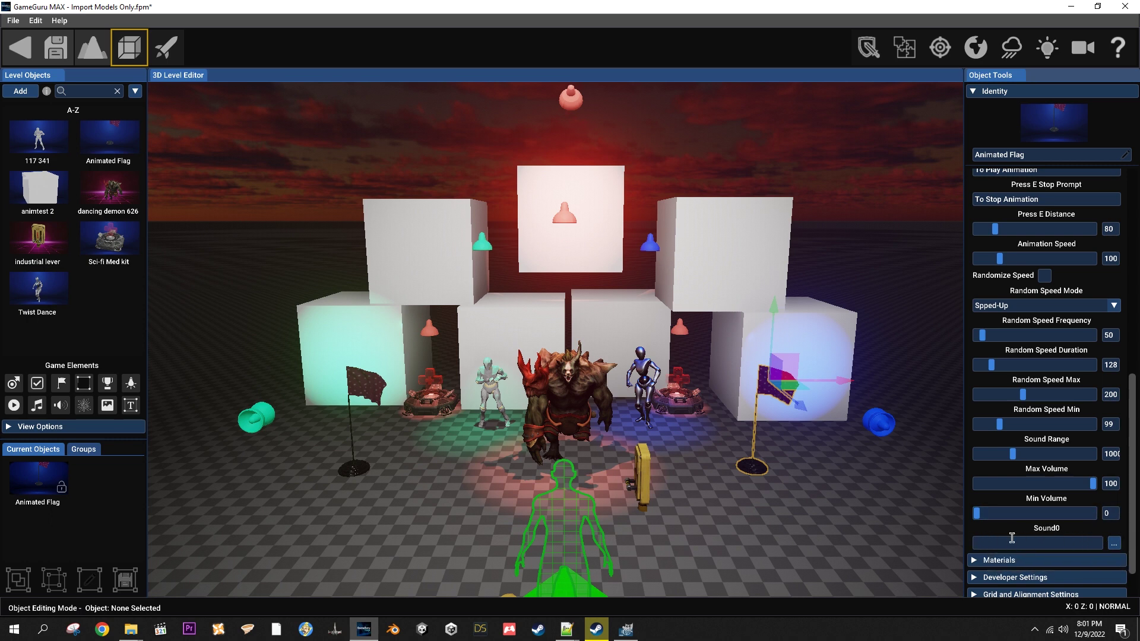
scroll(1096, 365, up, 10)
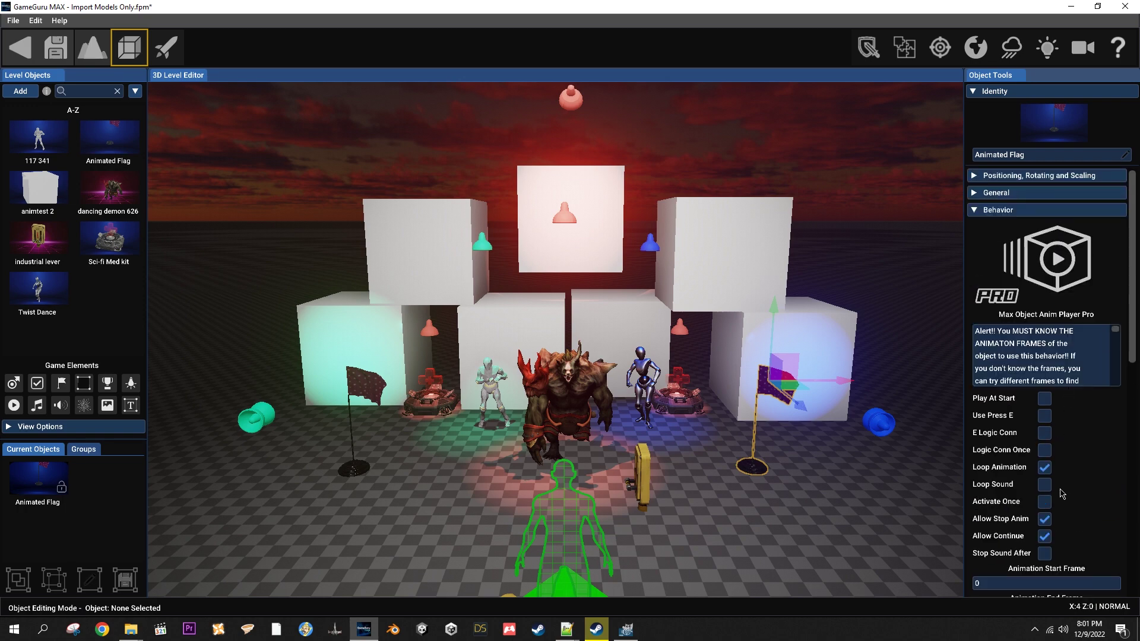
scroll(1082, 426, down, 10)
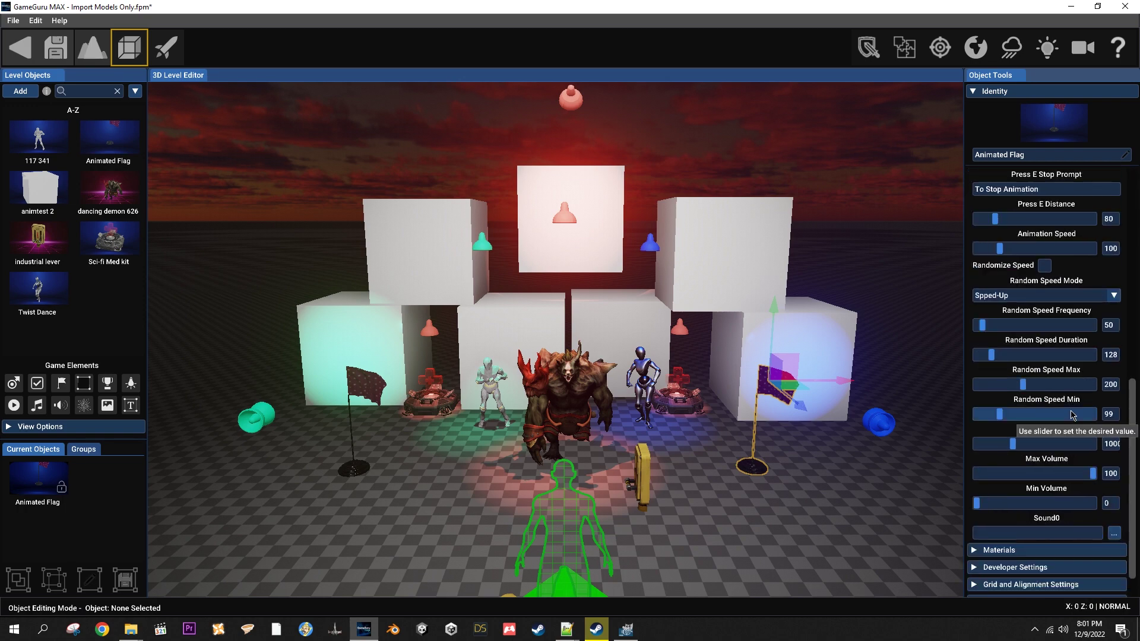
scroll(1087, 428, up, 3)
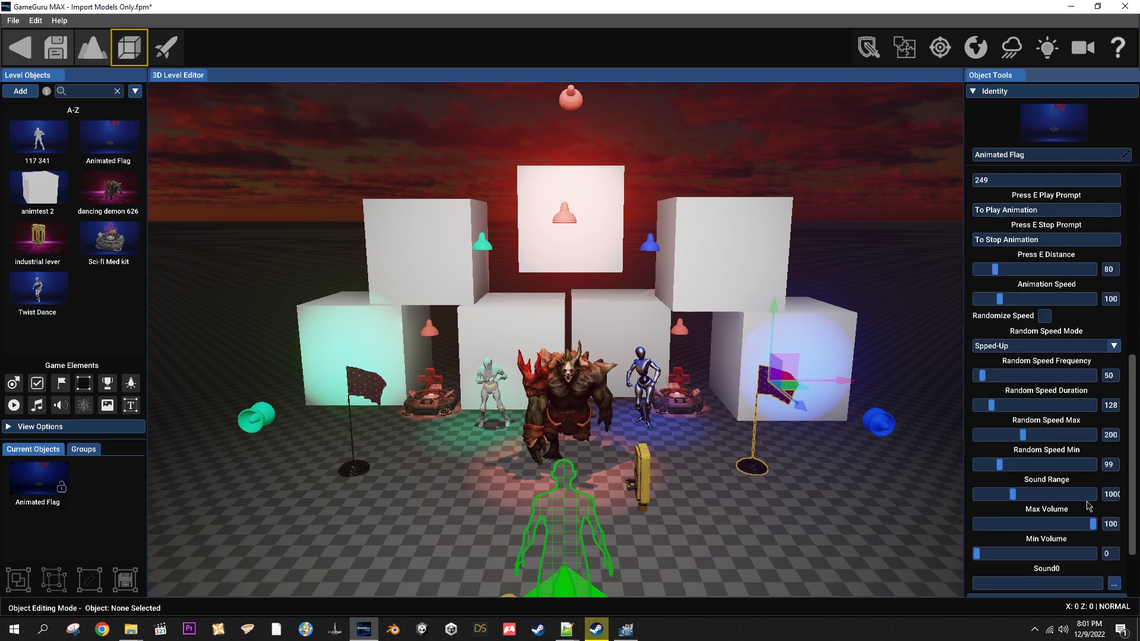
scroll(1092, 499, up, 10)
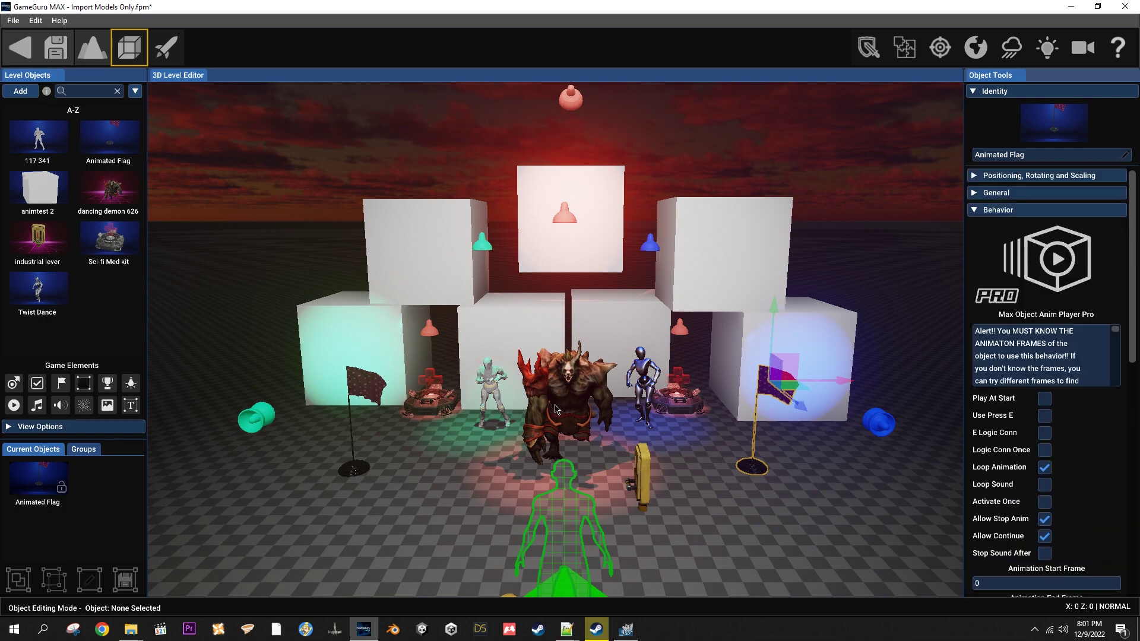
Step: Turn on Loop Animation in the animtest 2 cube's Anim Player Basic behavior (frames 0 to 148)
right_drag(518, 402, 511, 427)
scroll(484, 358, down, 5)
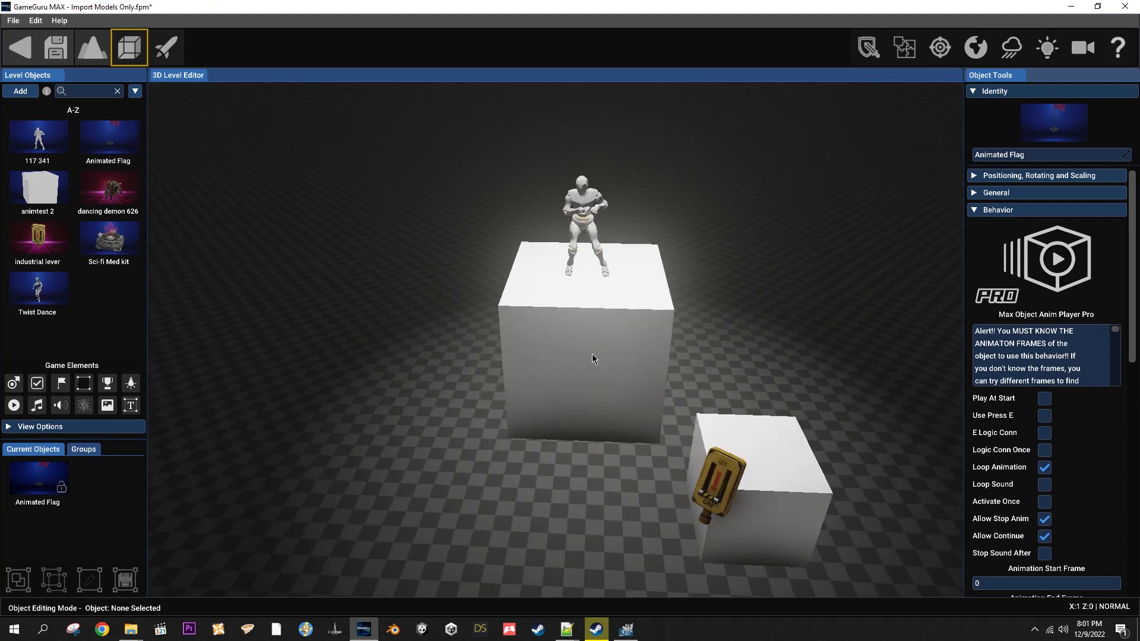
click(591, 360)
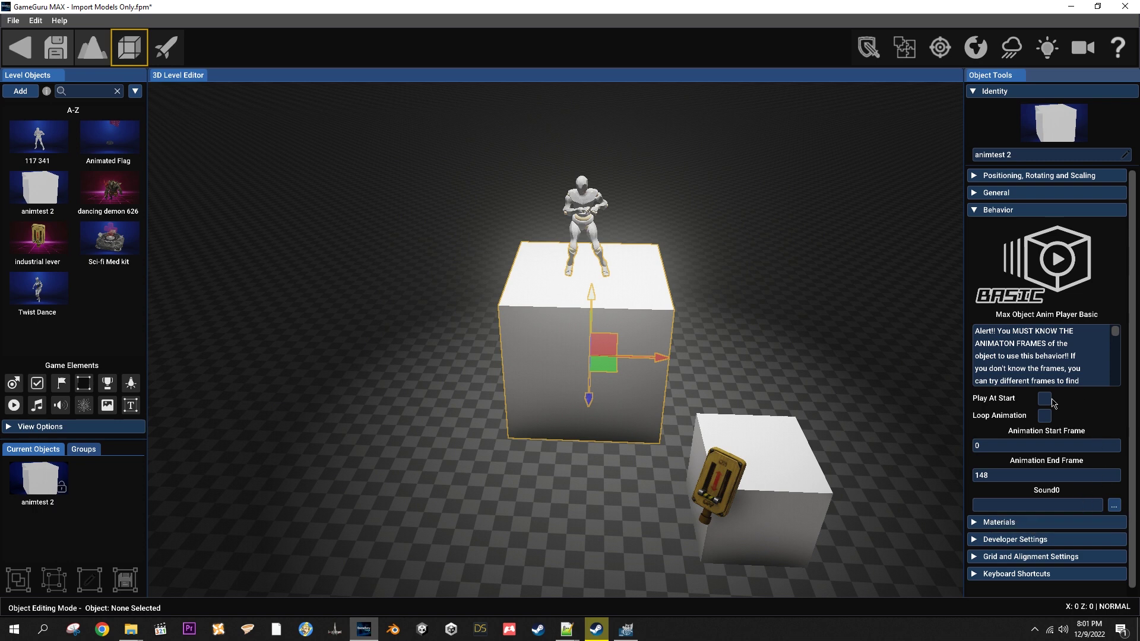
click(1044, 416)
Step: Enable Loop Animation on character 117 341's Max Object Anim Player Free behavior (frames 0–115)
click(581, 207)
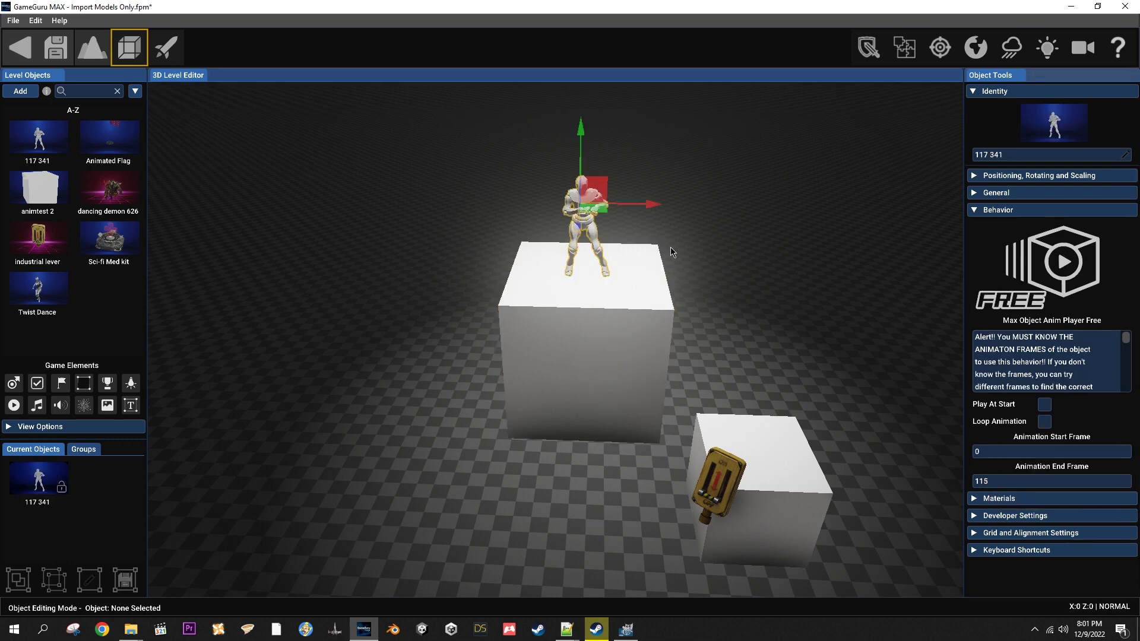
click(1045, 423)
Step: Launch Test Level, walk to the switch cube, activate it with E, then back away to watch
click(165, 47)
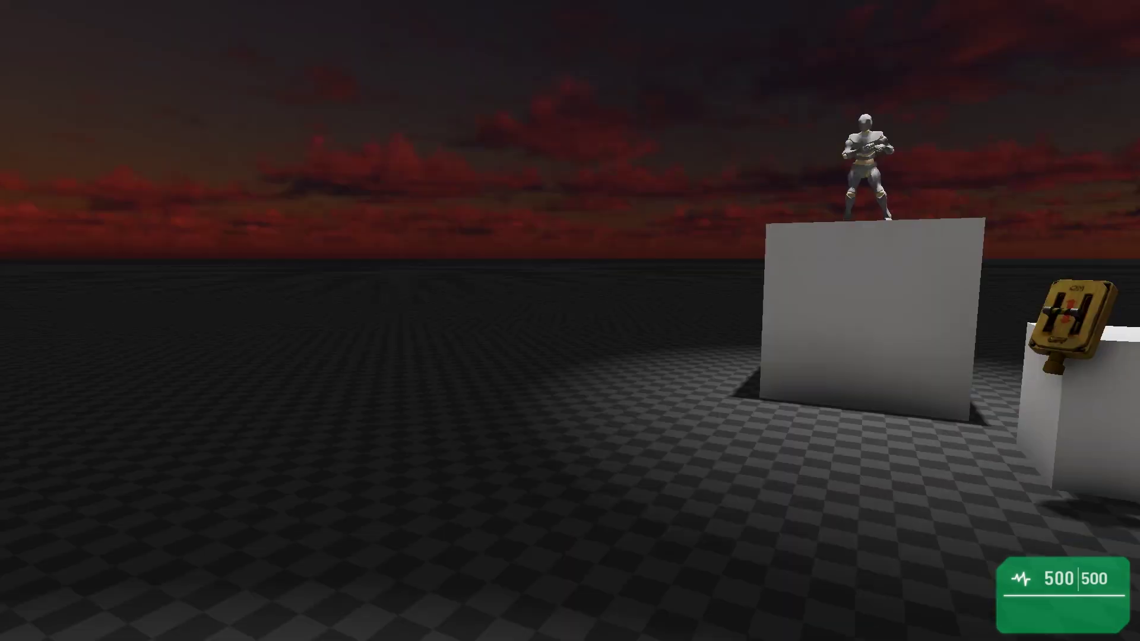
key(w)
key(e)
key(s)
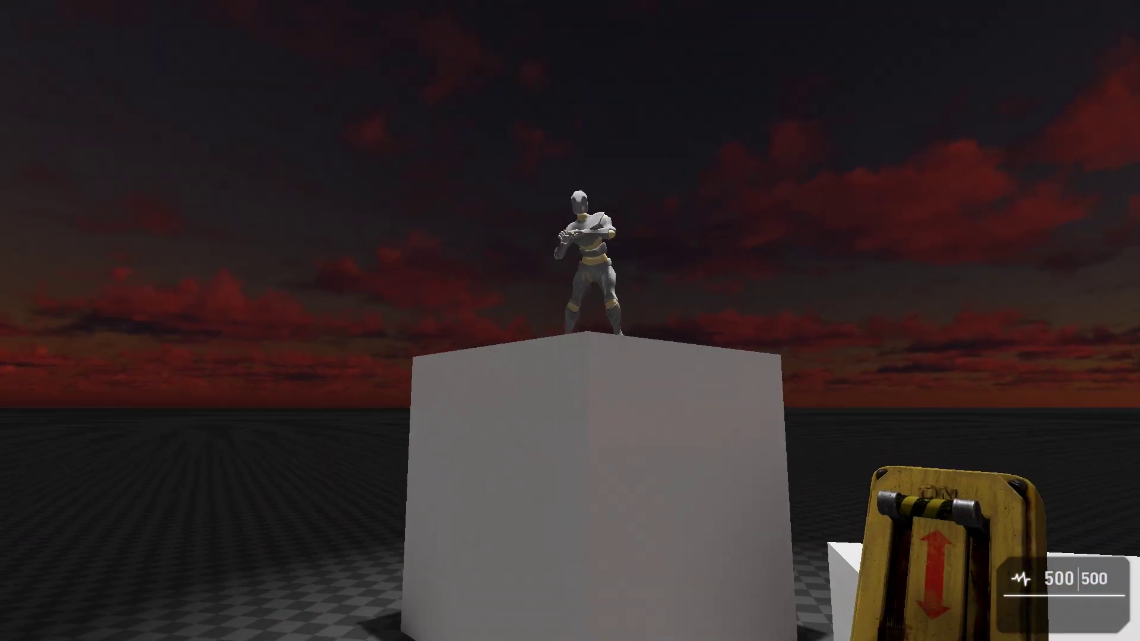
key(s)
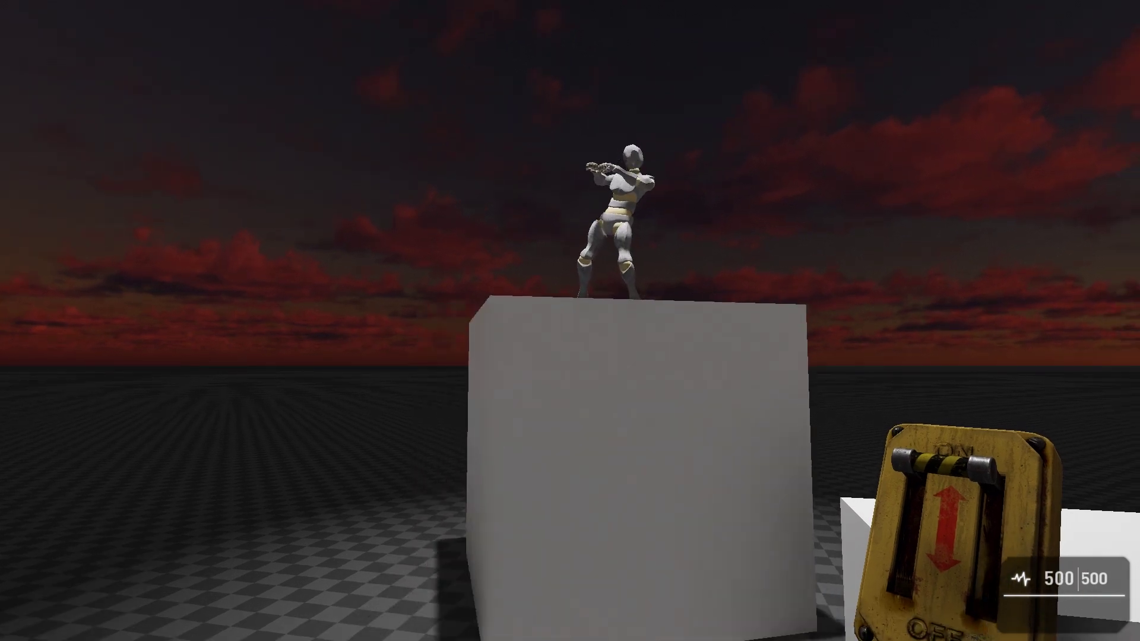
Step: Move around the cube to view the dancing figure, then exit the test run with Escape
key(w)
key(s)
key(w)
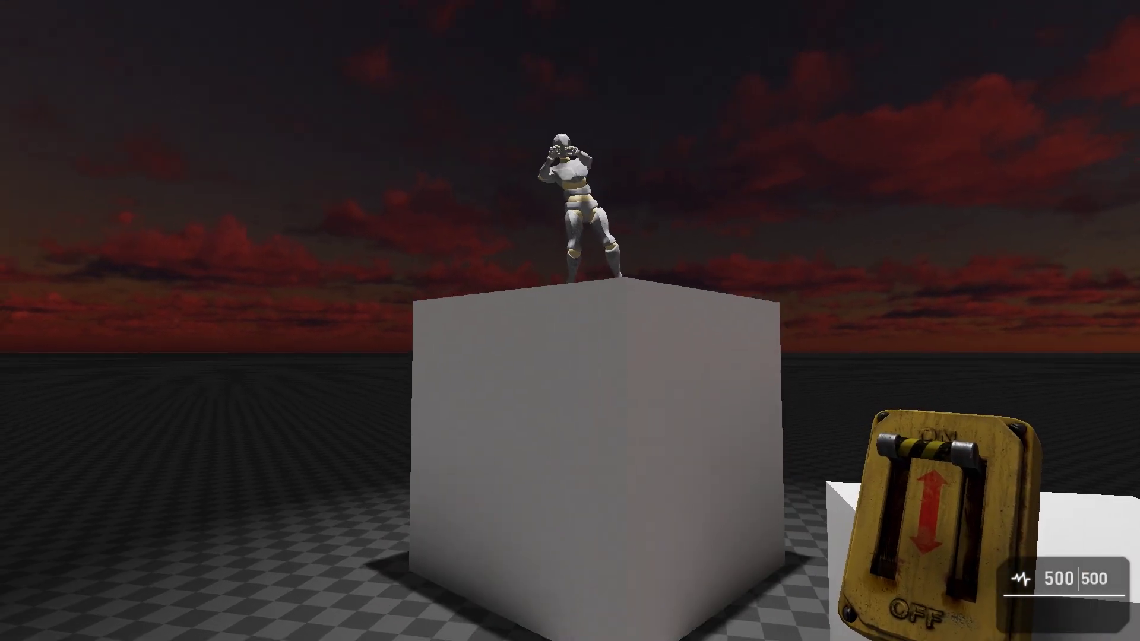
key(w)
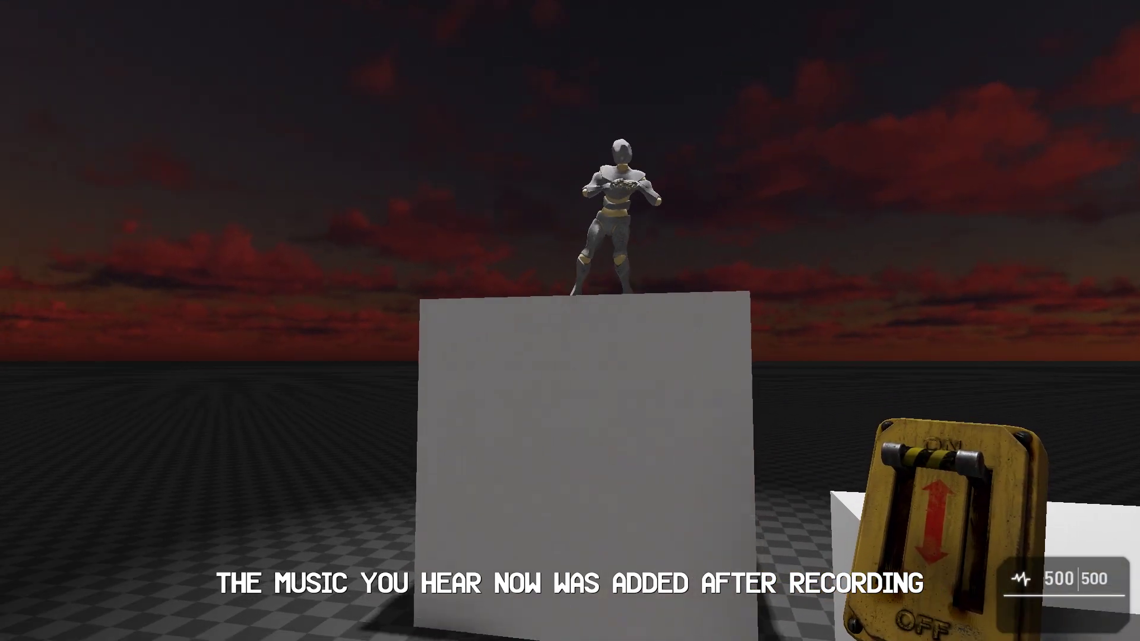
key(Escape)
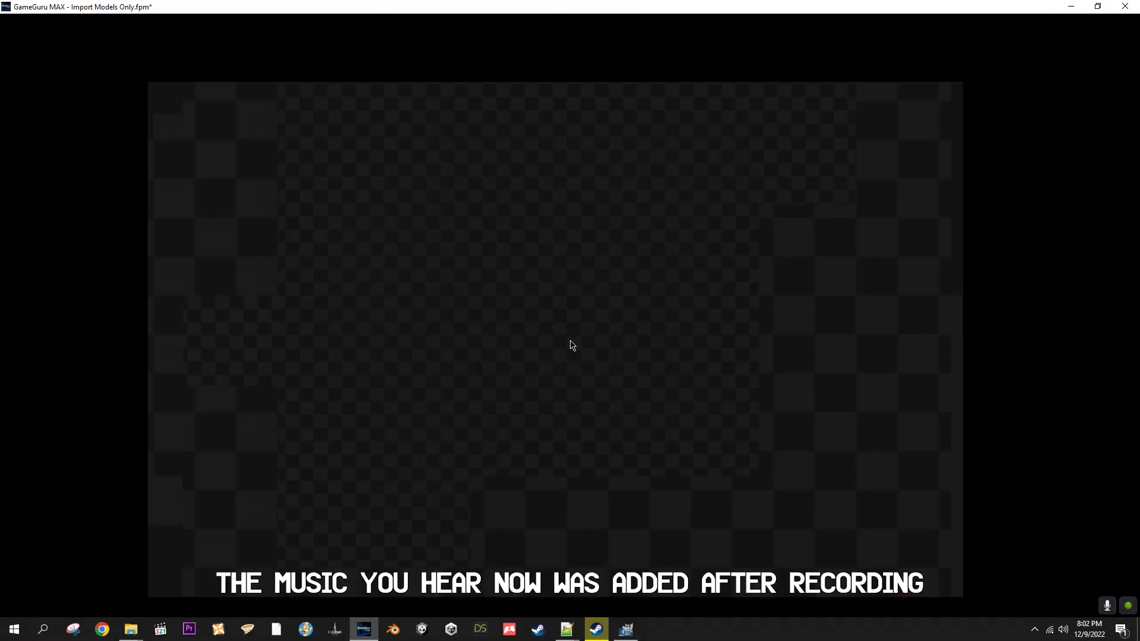